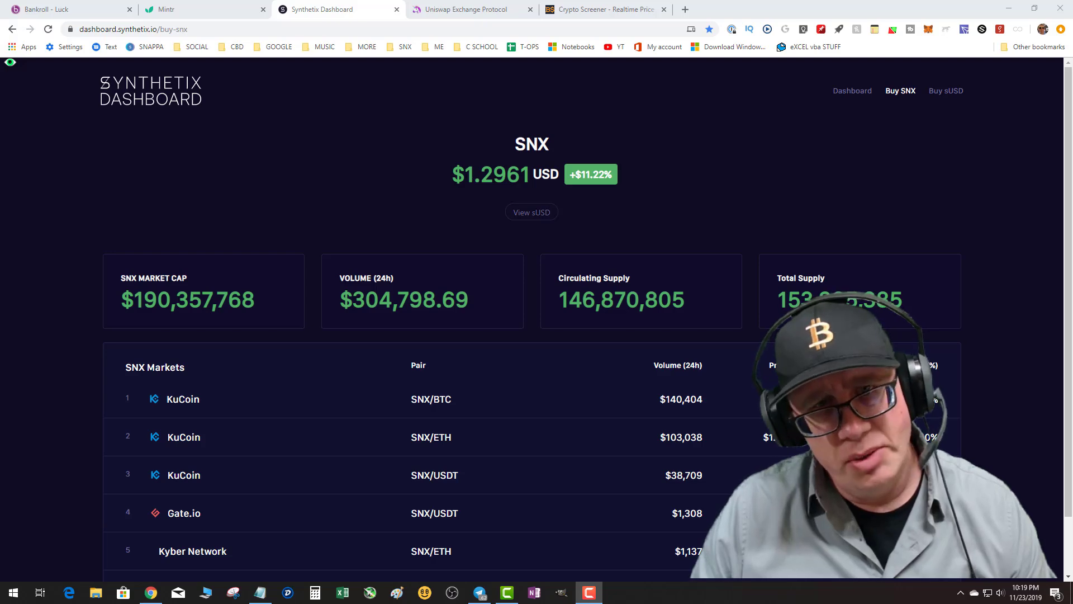
Check the SNX price on the dashboard, switch to Mintr, reload it and connect the Metamask wallet.
{"action": "double_click", "coordinate": [497, 173]}
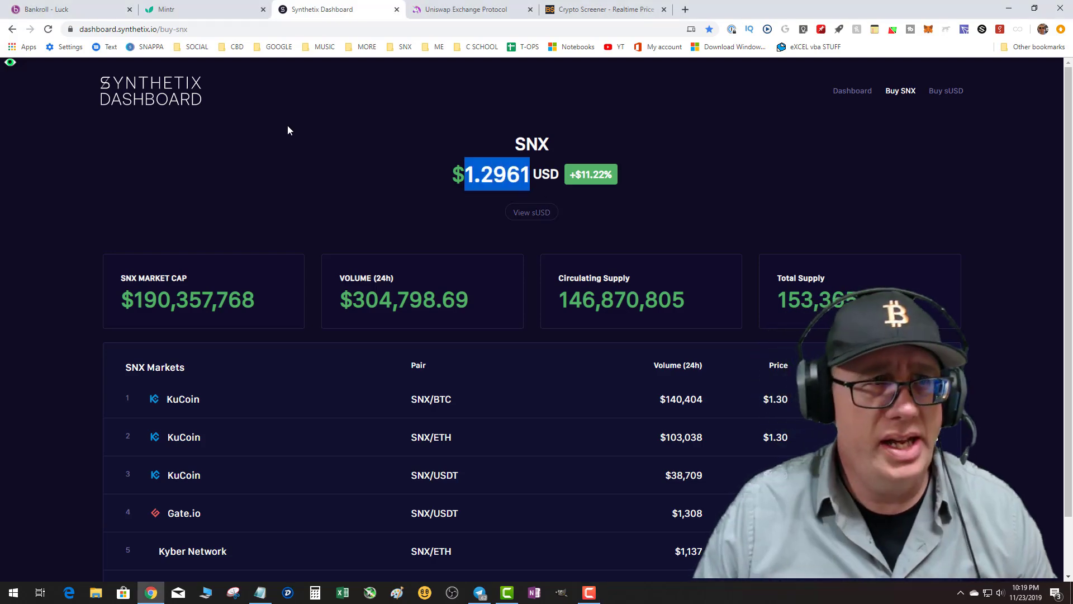
{"action": "left_click", "coordinate": [211, 14]}
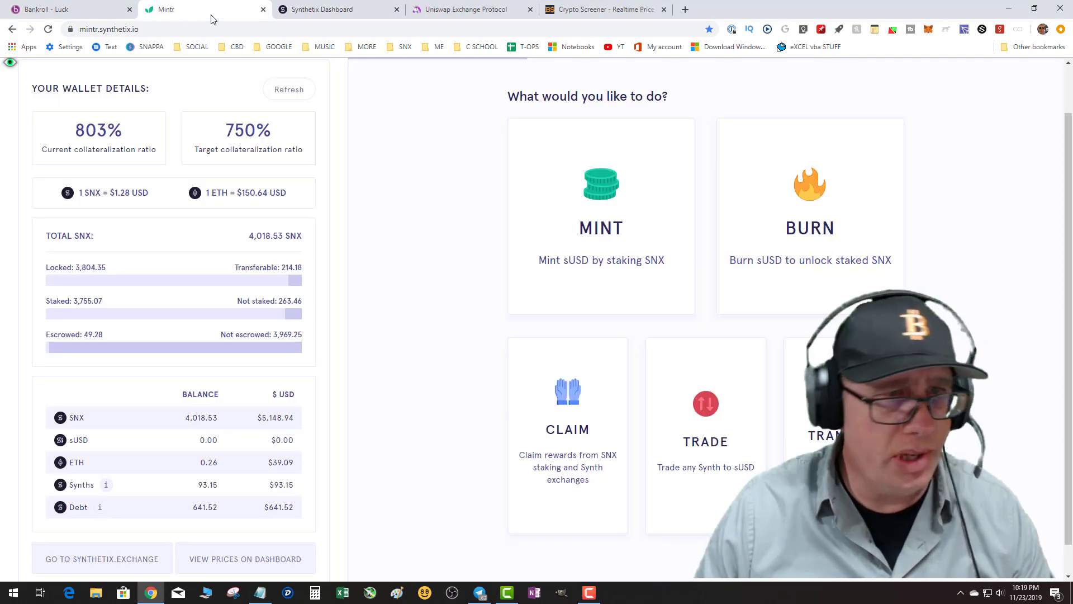
{"action": "left_click", "coordinate": [48, 28]}
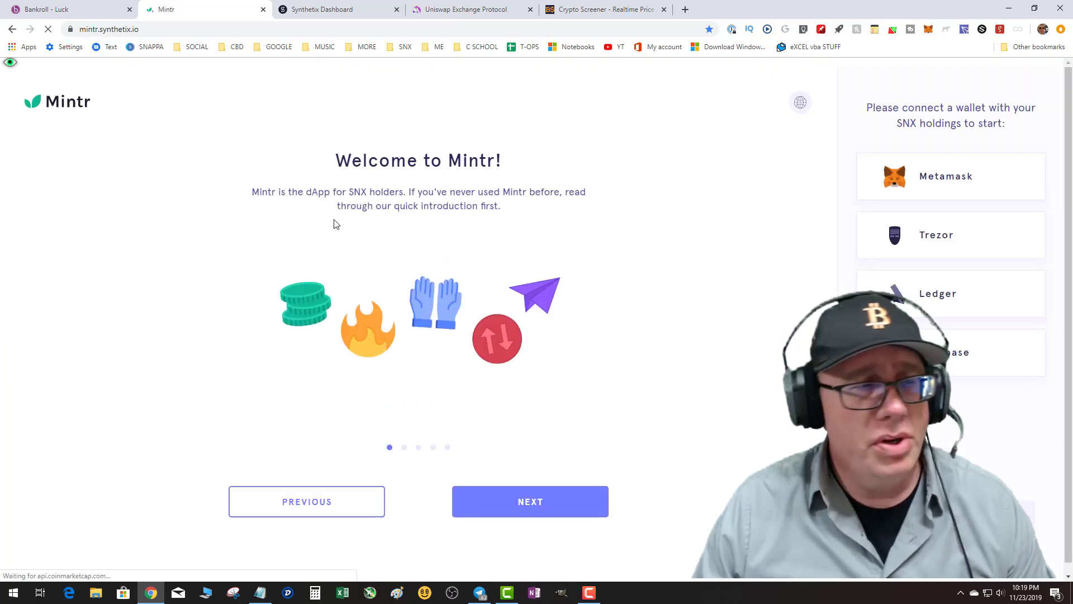
{"action": "left_click", "coordinate": [935, 174]}
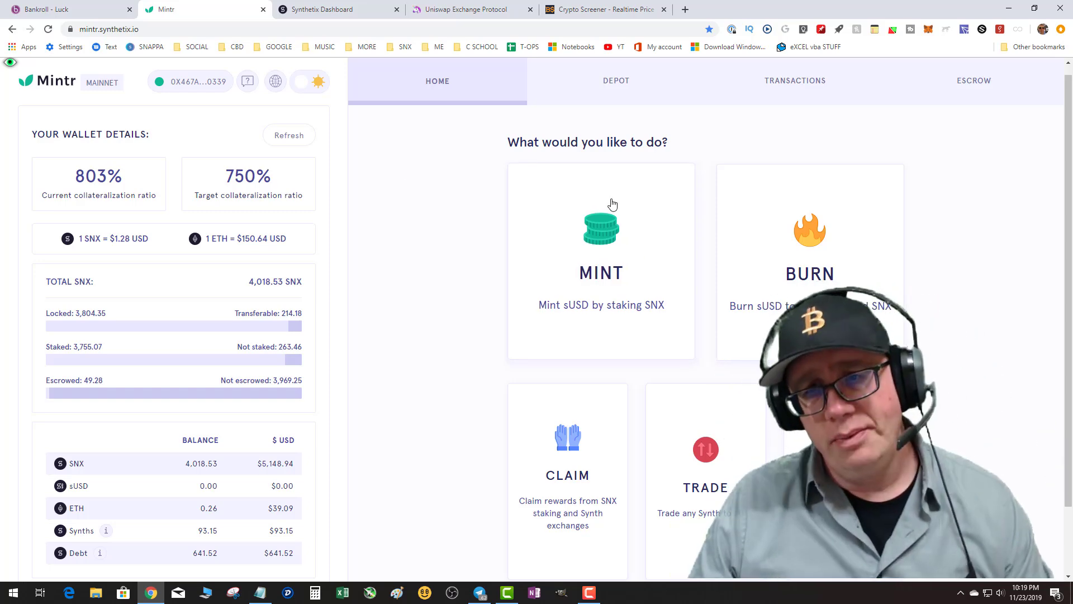
{"action": "left_click", "coordinate": [598, 240]}
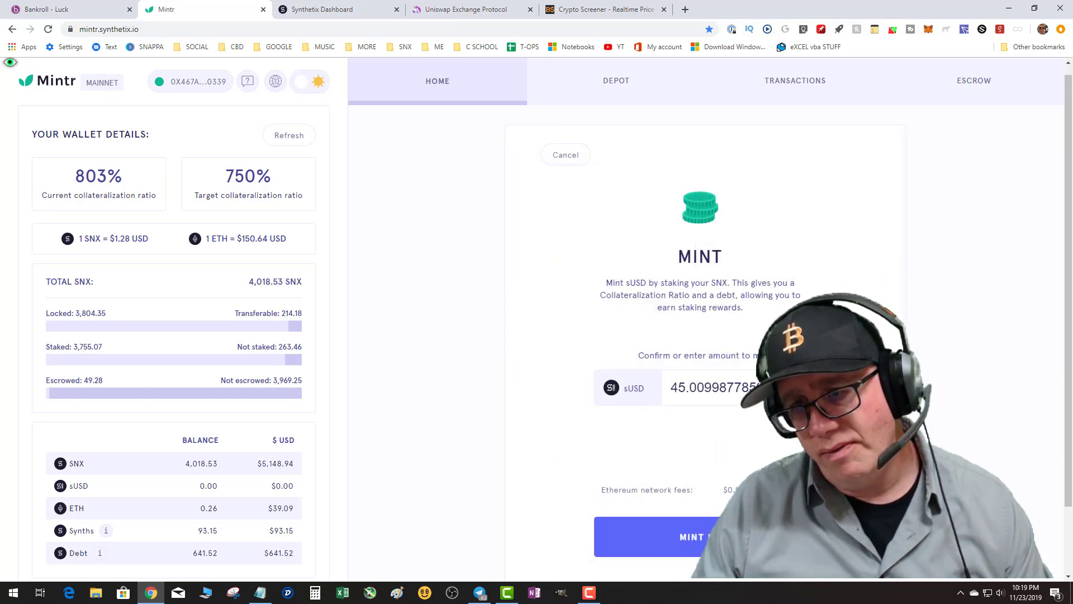
{"action": "left_click", "coordinate": [626, 537]}
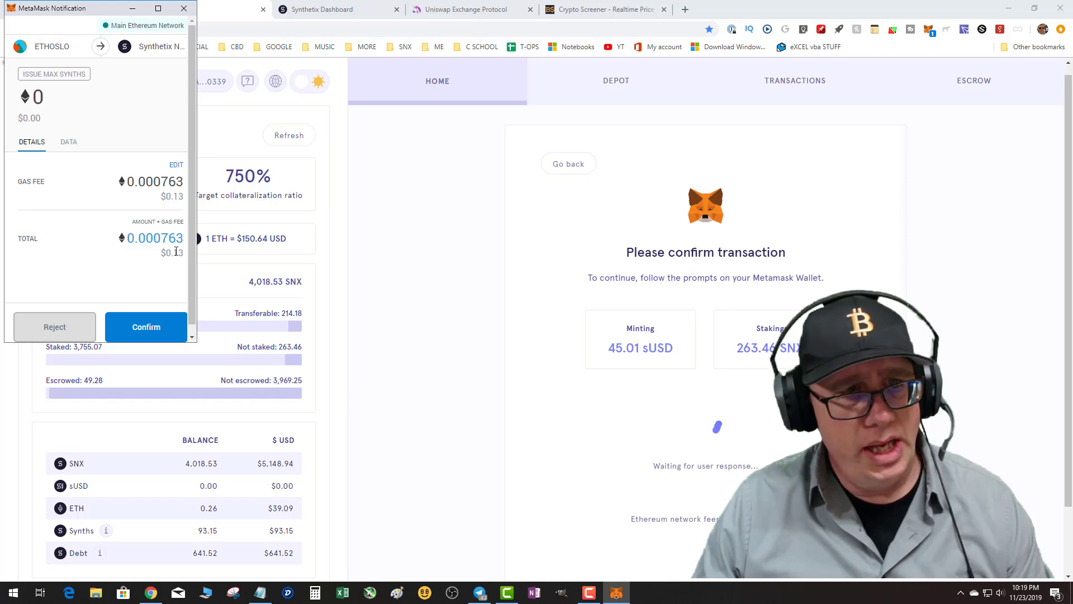
{"action": "left_click", "coordinate": [51, 327]}
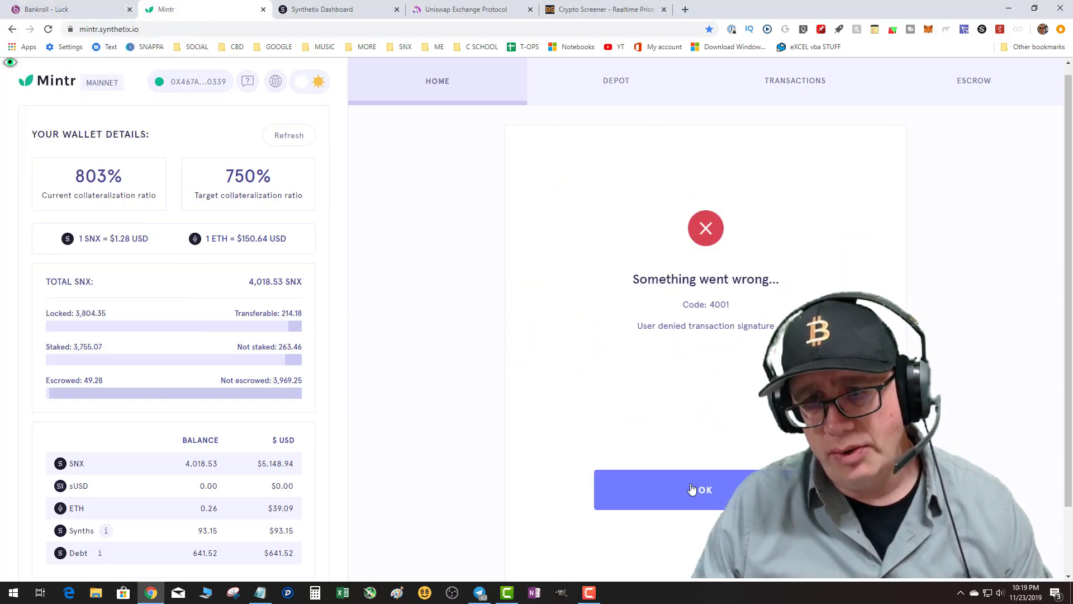
{"action": "left_click", "coordinate": [700, 492]}
Start minting the suggested maximum of sUSD and raise the transaction's gas price for a gas fee of about 0.0076 ETH.
{"action": "left_click", "coordinate": [596, 277]}
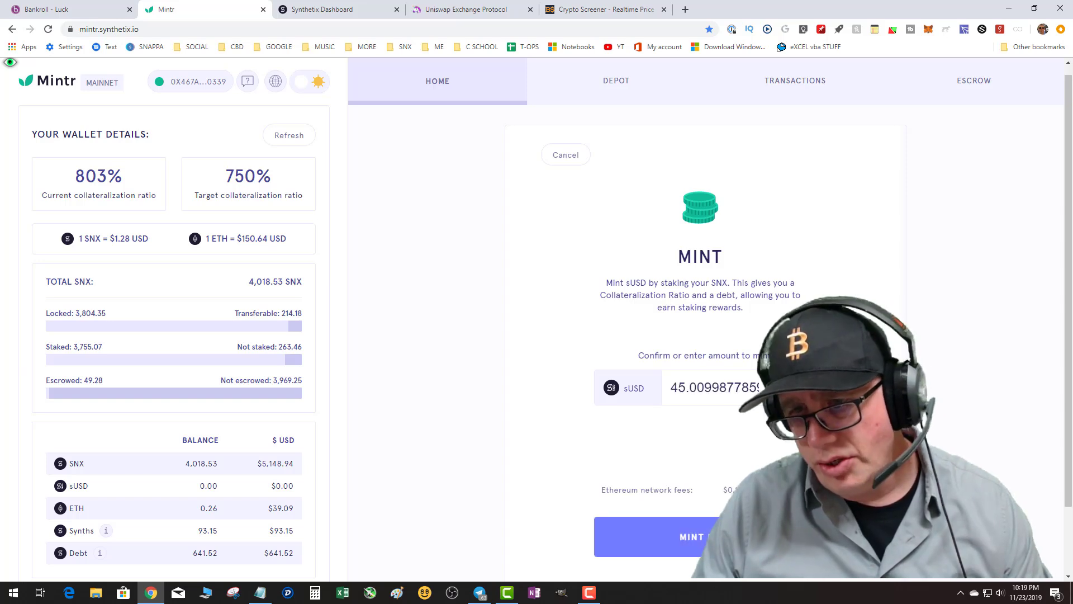
{"action": "left_click", "coordinate": [671, 537]}
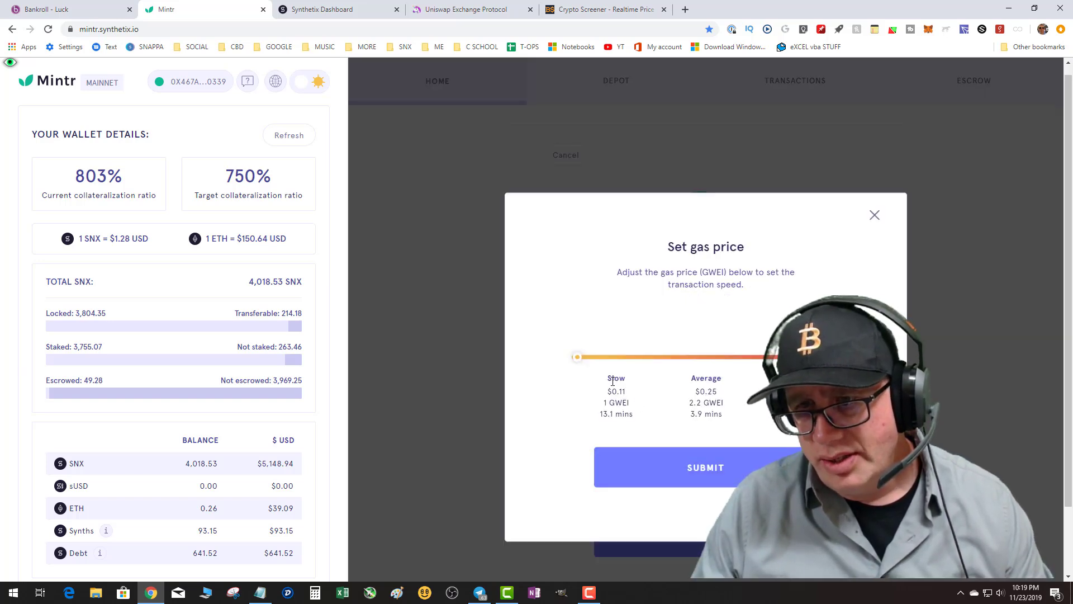
{"action": "left_click_drag", "start_coordinate": [580, 363], "coordinate": [630, 366]}
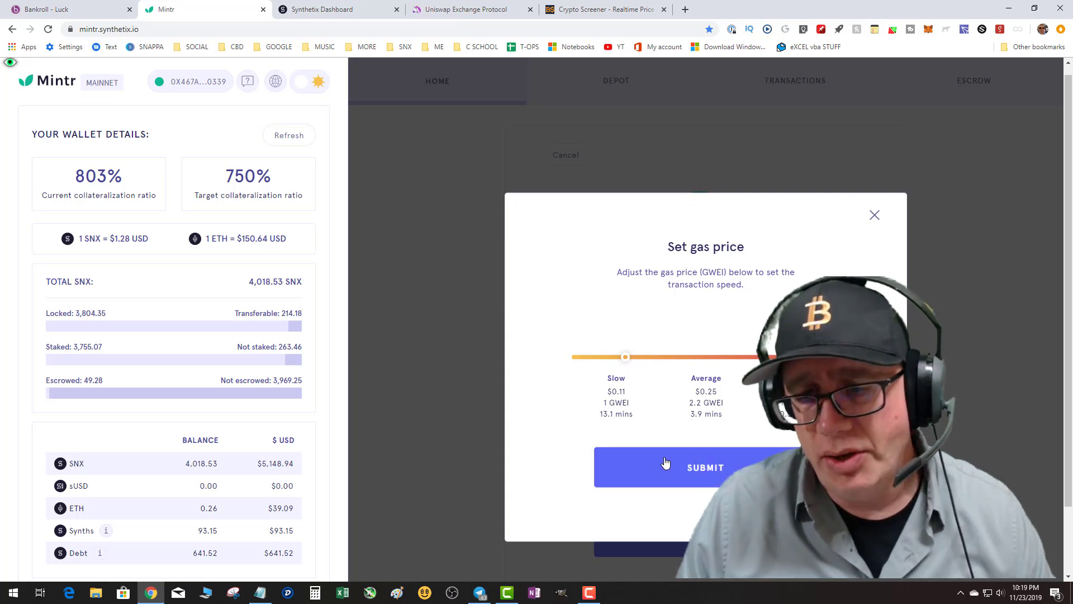
{"action": "left_click", "coordinate": [709, 474]}
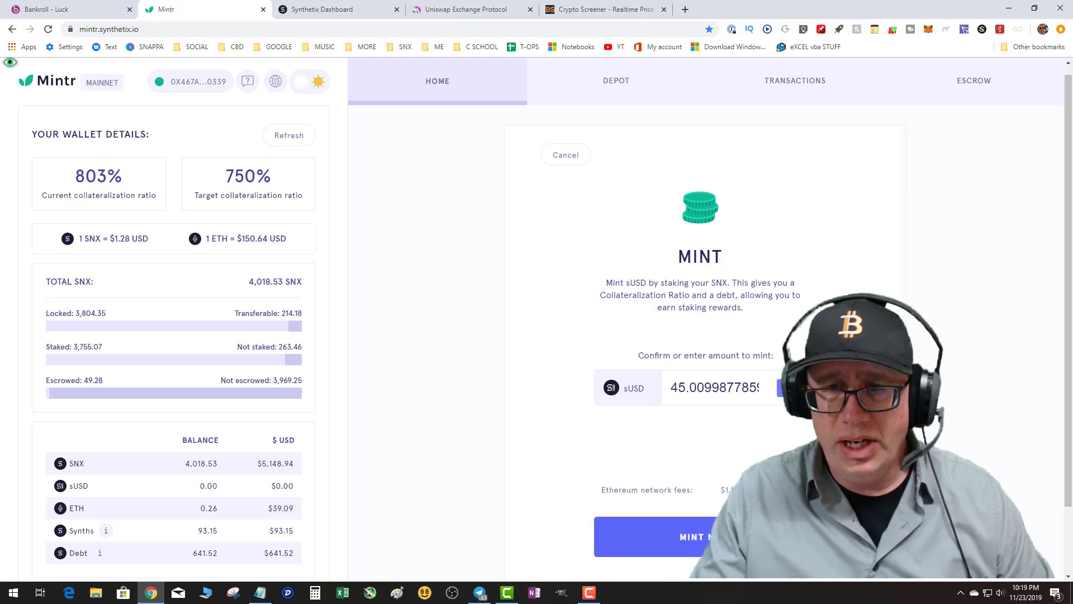
Mint 45.01 sUSD by staking 263.46 SNX, approve the transaction in MetaMask and dismiss the completion notification.
{"action": "left_click", "coordinate": [713, 537]}
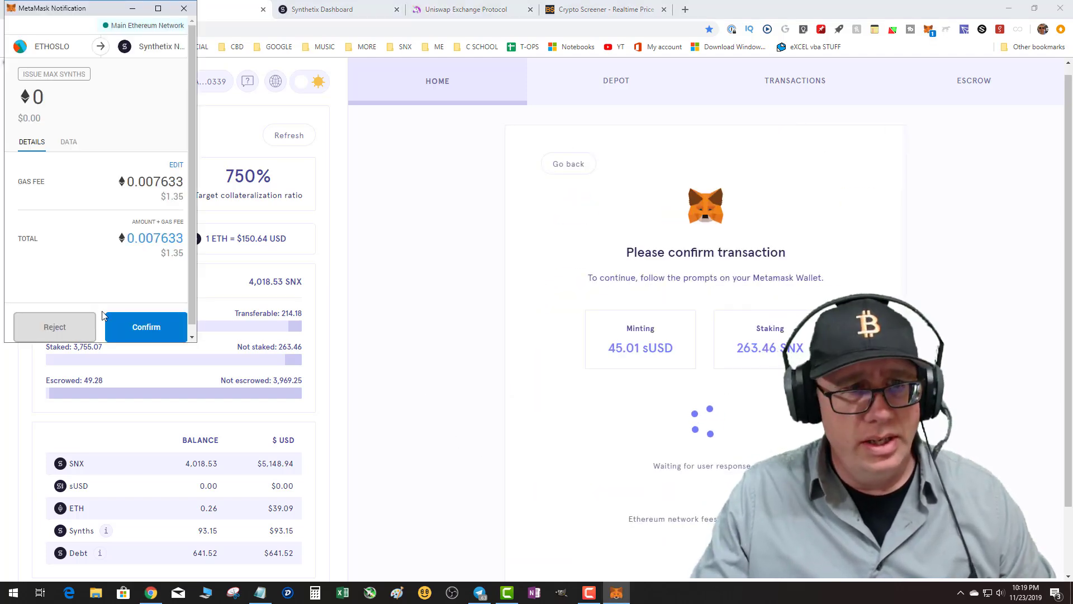
{"action": "left_click", "coordinate": [143, 325]}
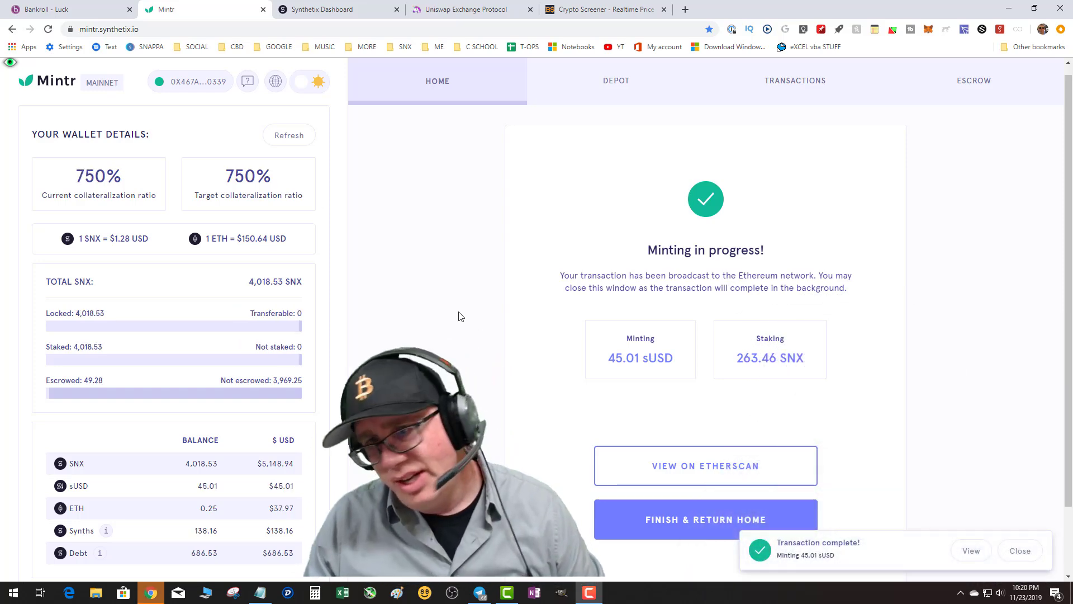
{"action": "left_click", "coordinate": [1020, 550]}
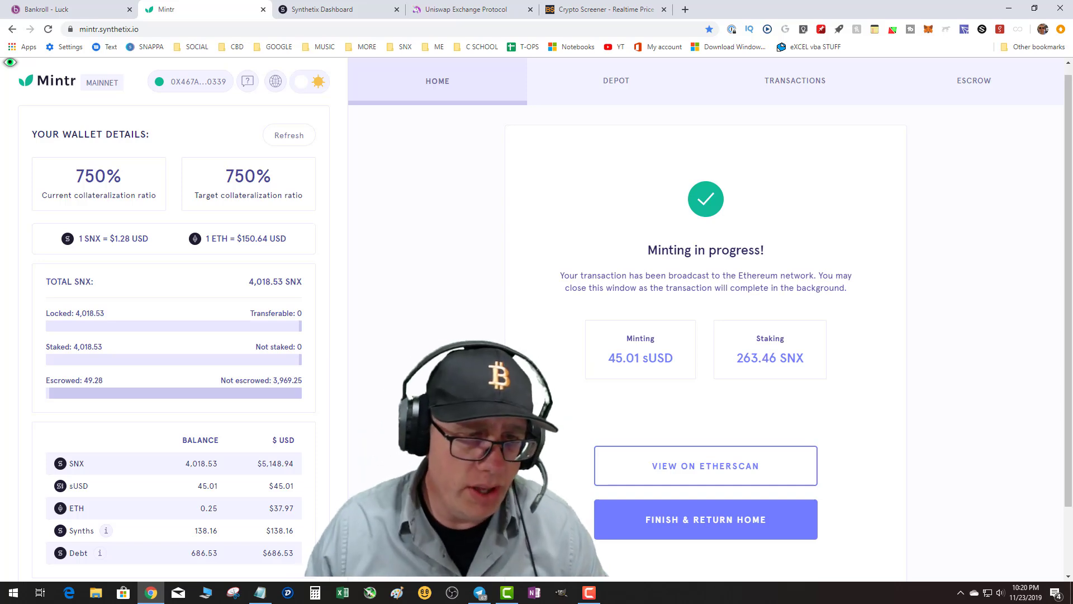
Examine the USD values of the SNX holdings and the debt in the wallet details.
{"action": "scroll", "coordinate": [706, 319], "scroll_direction": "down", "scroll_amount": 1}
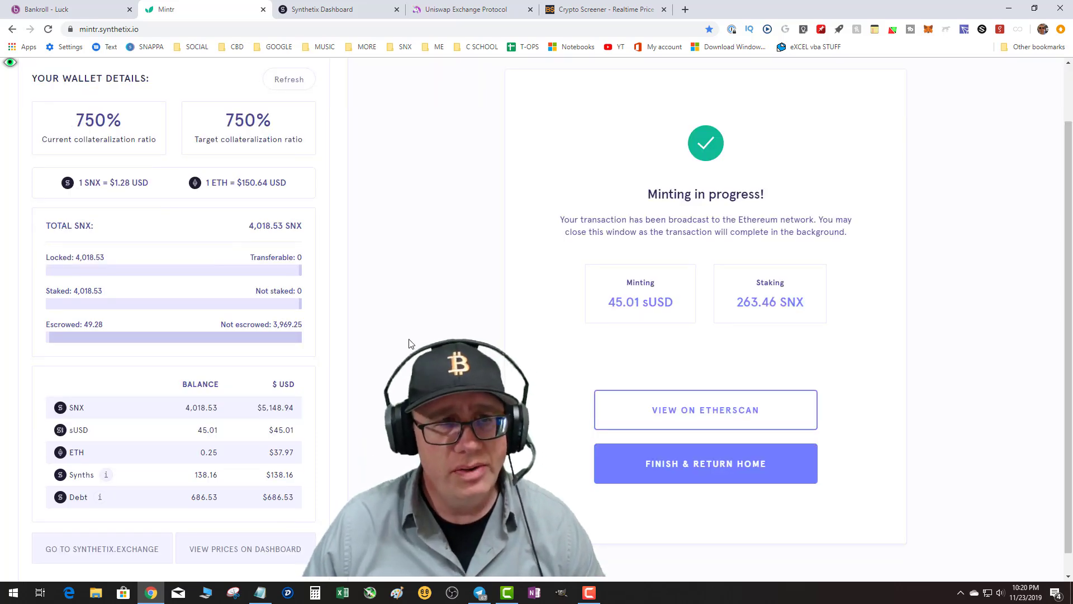
{"action": "scroll", "coordinate": [409, 343], "scroll_direction": "up", "scroll_amount": 1}
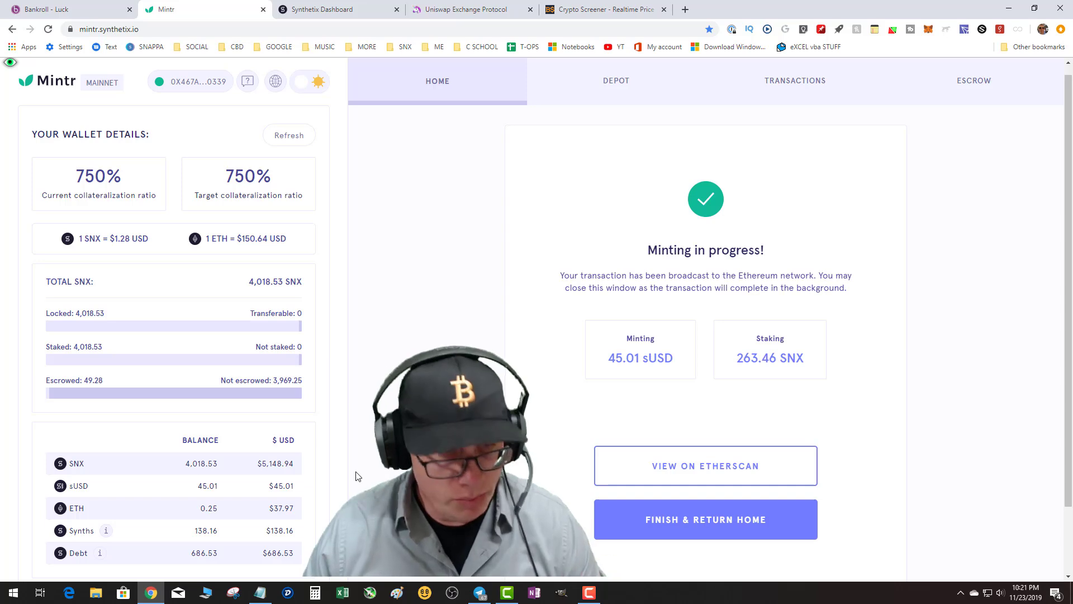
{"action": "left_click", "coordinate": [316, 593]}
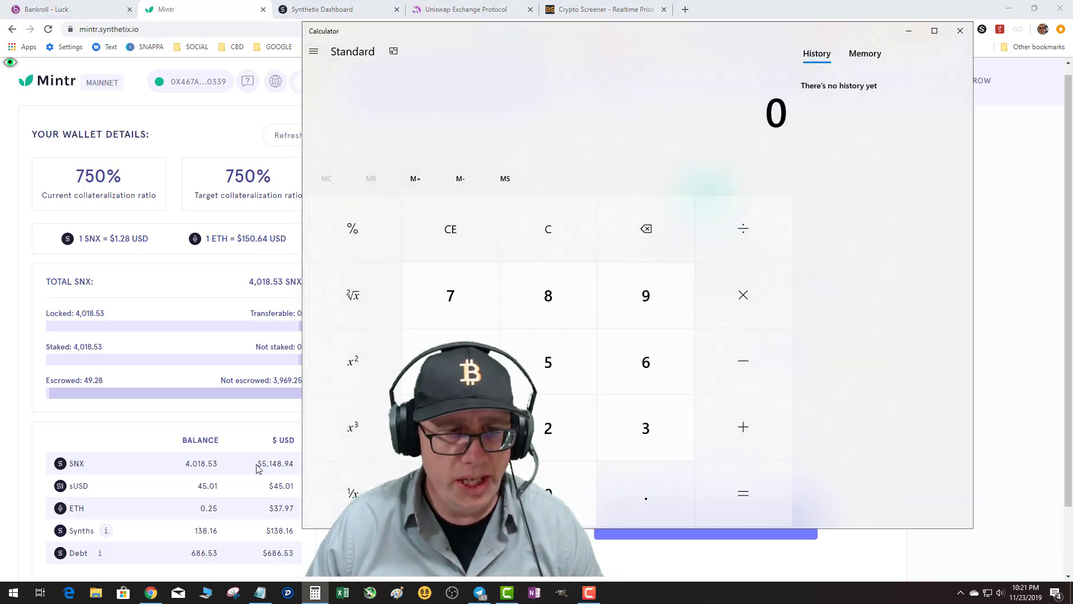
{"action": "left_click_drag", "start_coordinate": [258, 468], "coordinate": [297, 467]}
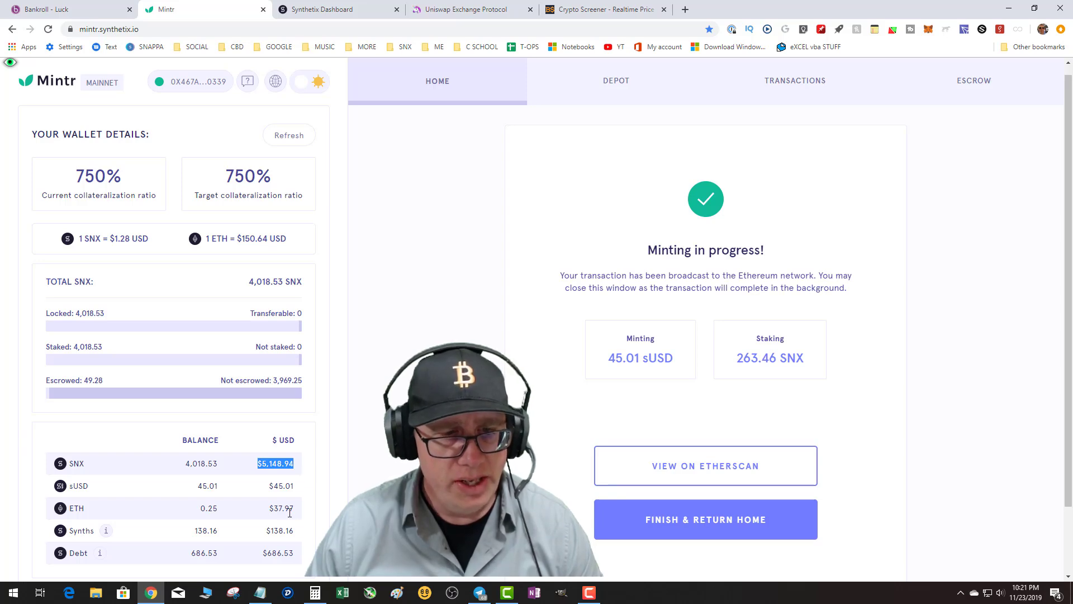
{"action": "left_click_drag", "start_coordinate": [260, 554], "coordinate": [300, 555]}
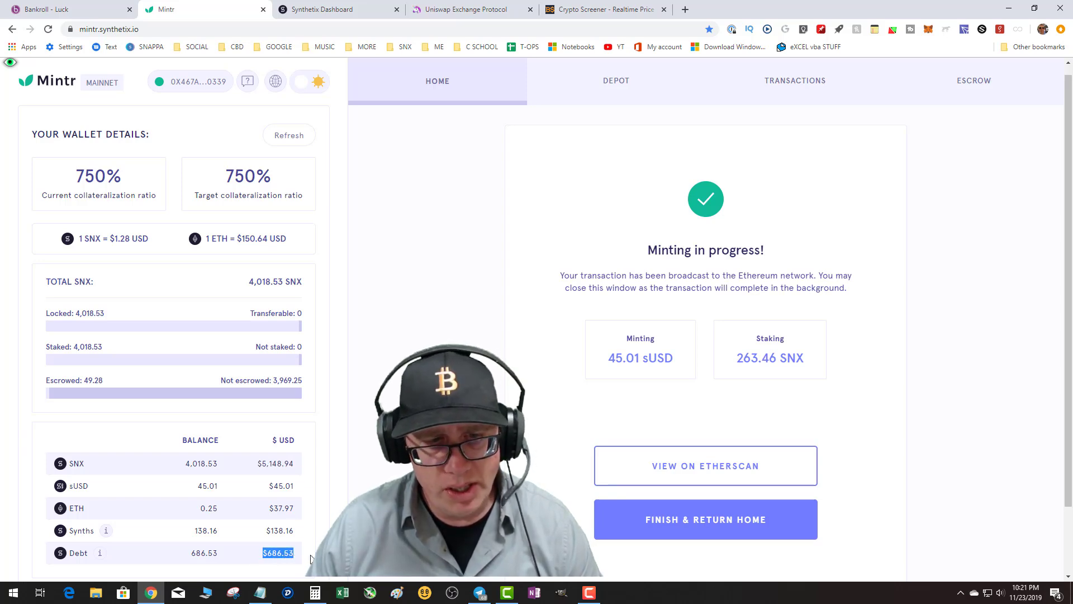
{"action": "left_click", "coordinate": [337, 591]}
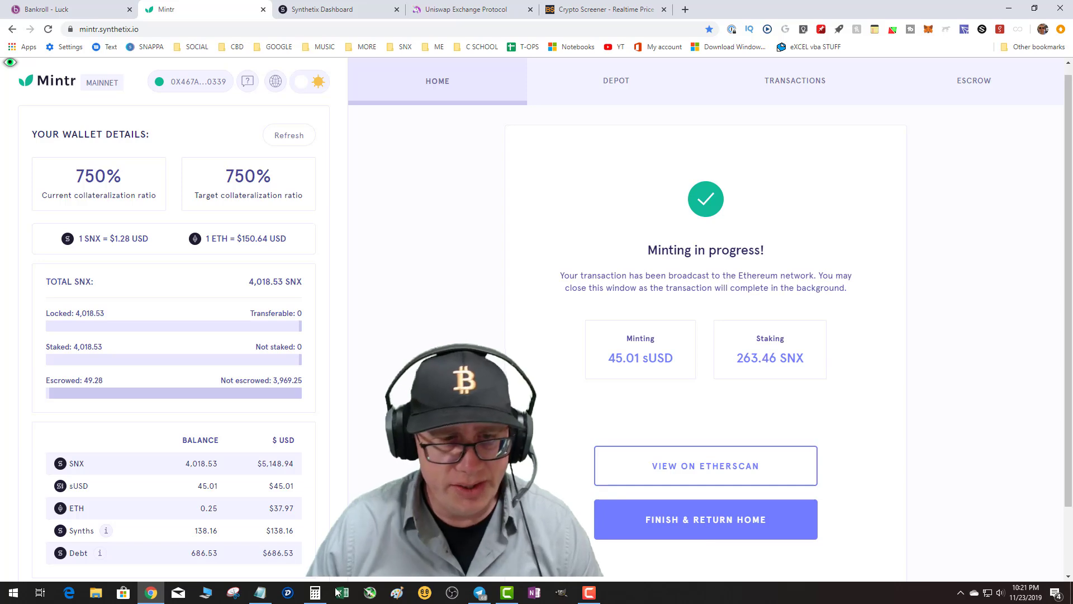
Divide the SNX value of 5148.94 by the debt of 686.53 in Calculator.
{"action": "left_click", "coordinate": [316, 593]}
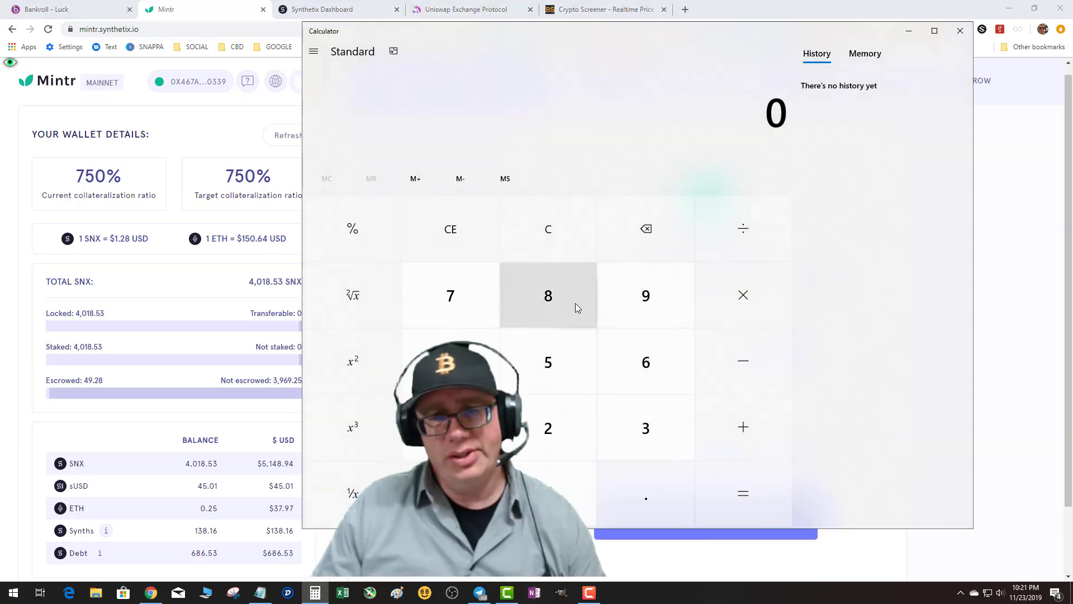
{"action": "left_click", "coordinate": [556, 365]}
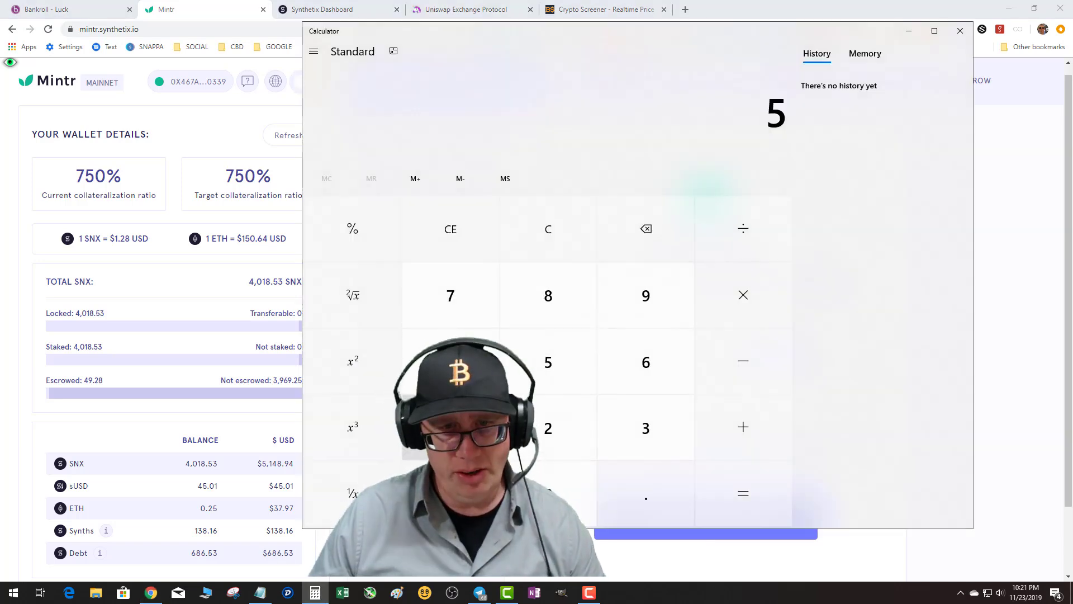
{"action": "left_click", "coordinate": [451, 427]}
{"action": "left_click", "coordinate": [451, 362]}
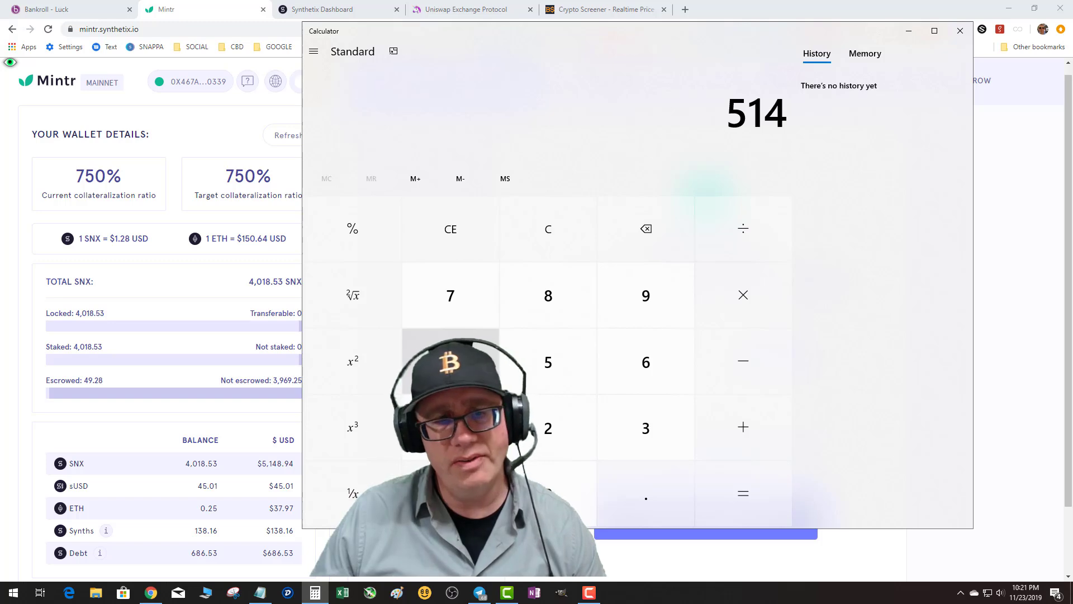
{"action": "left_click", "coordinate": [565, 314]}
{"action": "left_click", "coordinate": [640, 492]}
{"action": "left_click", "coordinate": [632, 311]}
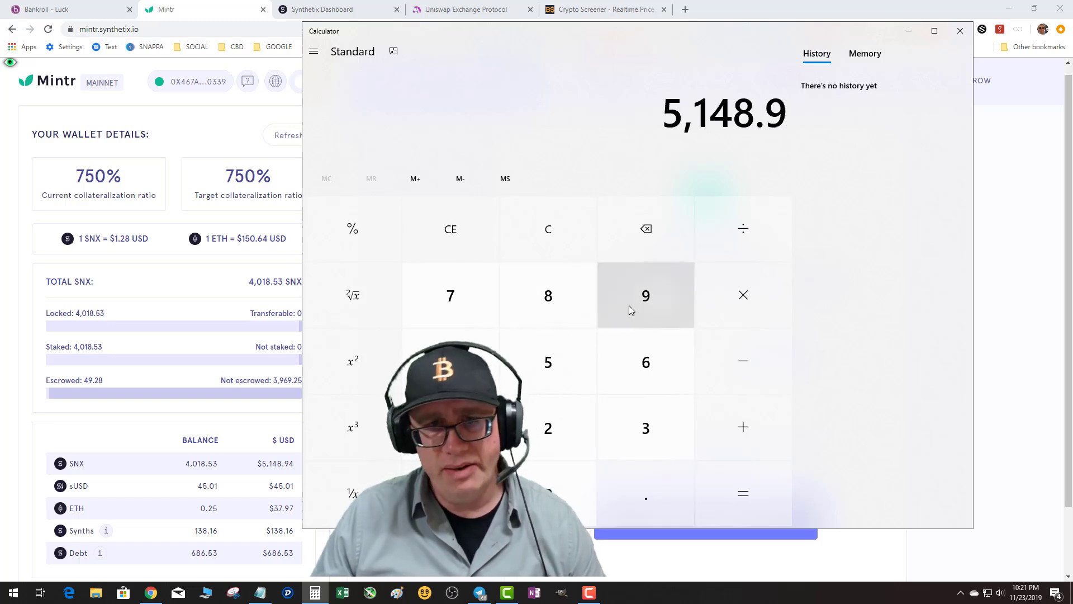
{"action": "left_click", "coordinate": [451, 362]}
{"action": "left_click", "coordinate": [743, 228]}
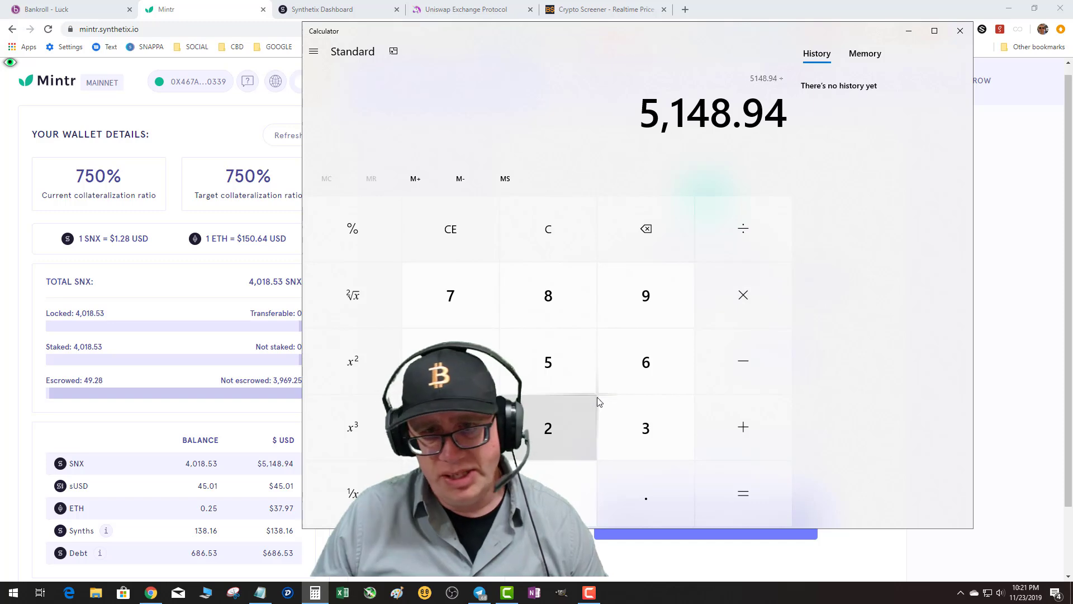
{"action": "left_click", "coordinate": [630, 359]}
{"action": "left_click", "coordinate": [556, 314]}
{"action": "left_click", "coordinate": [624, 369]}
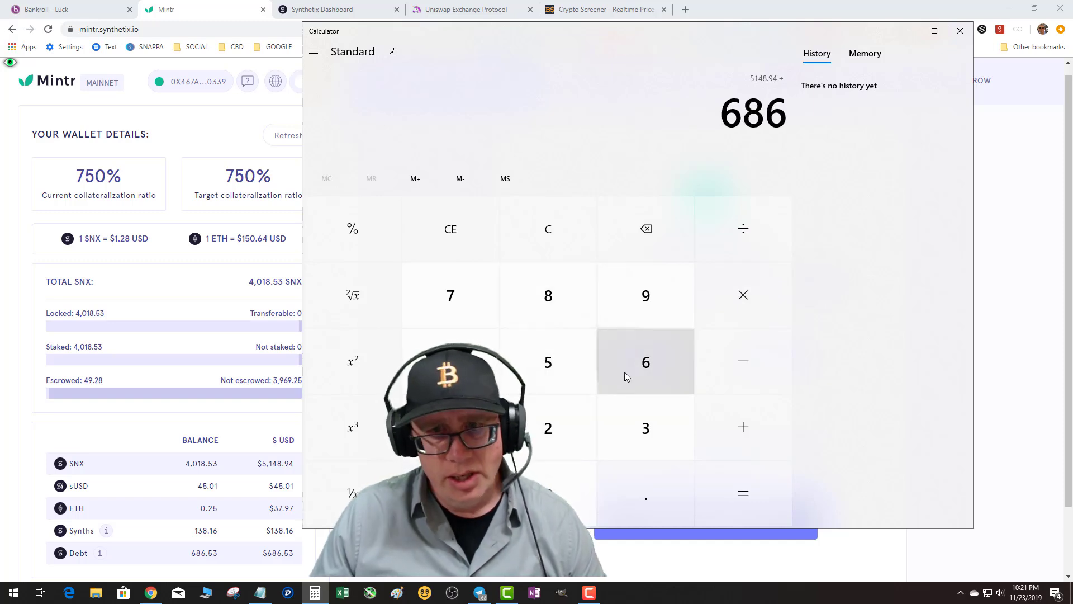
{"action": "left_click", "coordinate": [651, 503]}
{"action": "left_click", "coordinate": [540, 377]}
{"action": "left_click", "coordinate": [660, 433]}
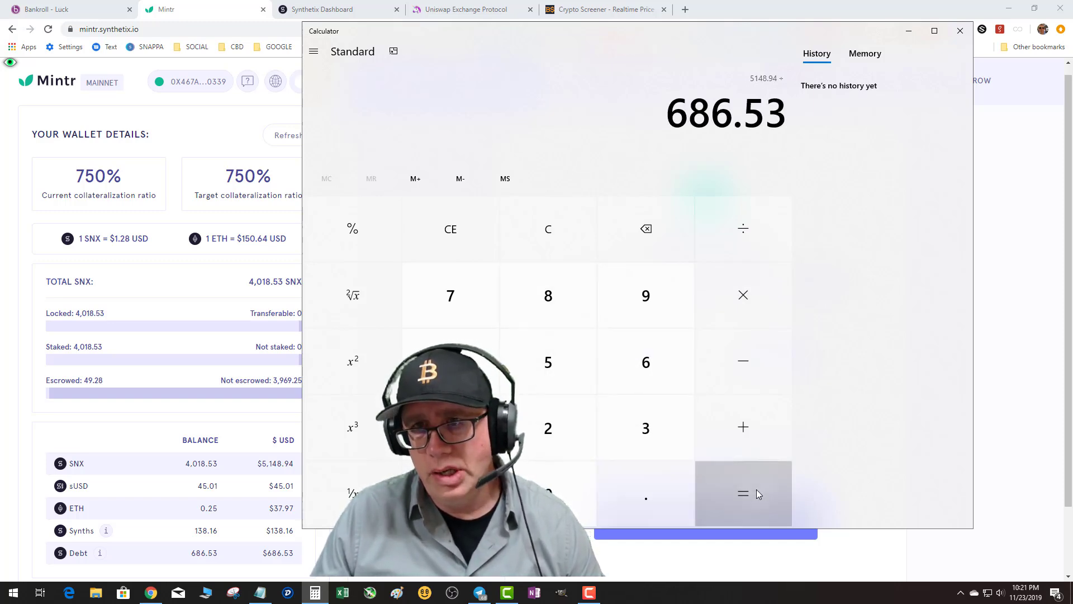
{"action": "left_click", "coordinate": [758, 493]}
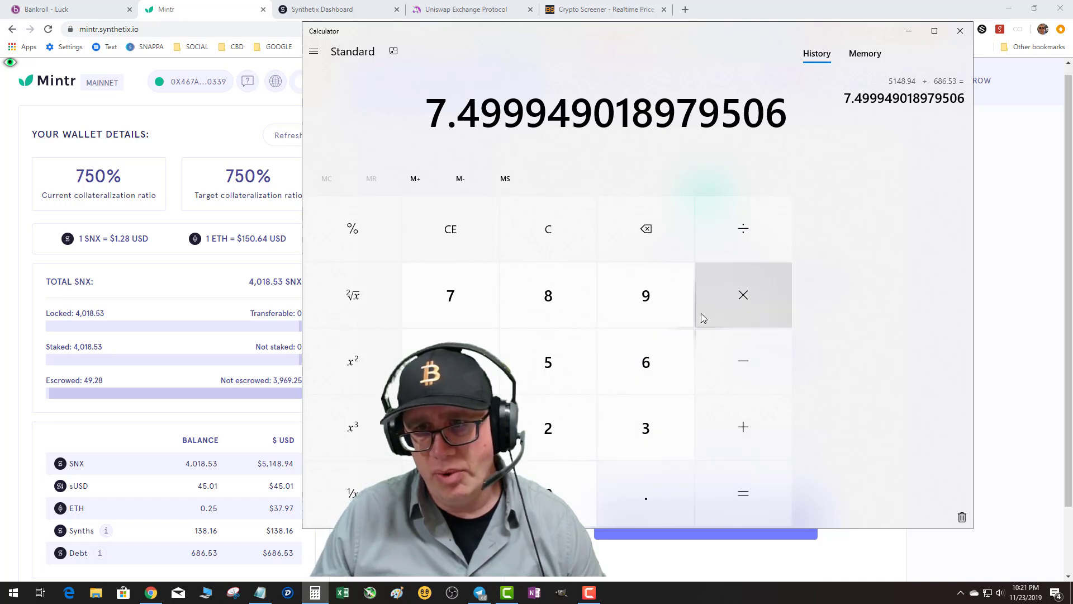
Multiply the quotient by 100 to express the collateralization ratio as a percentage, and close Calculator.
{"action": "key", "text": "asterisk"}
{"action": "type", "text": "100"}
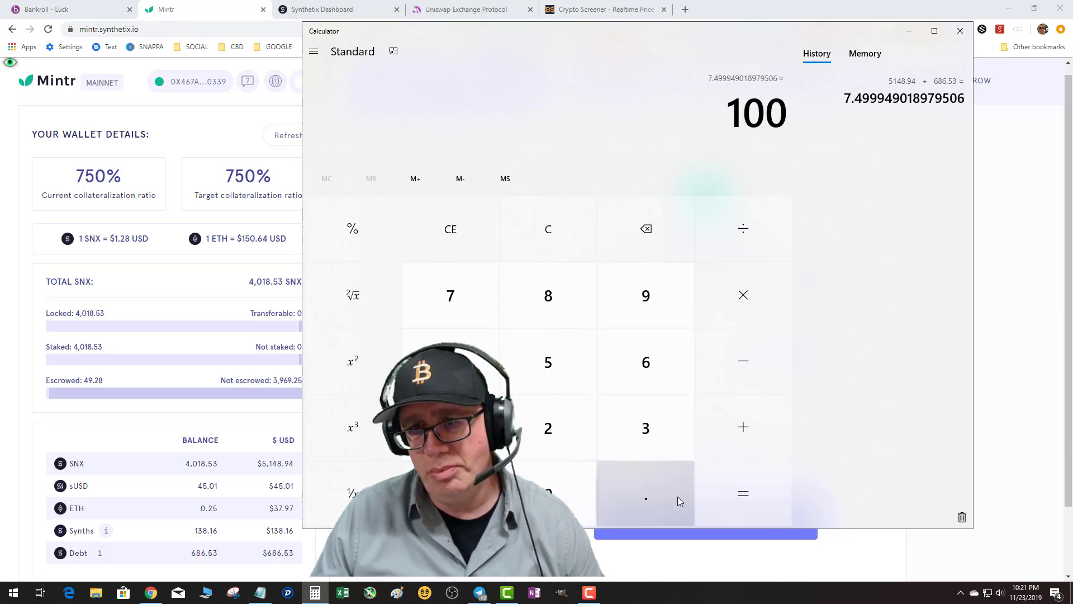
{"action": "left_click", "coordinate": [746, 495]}
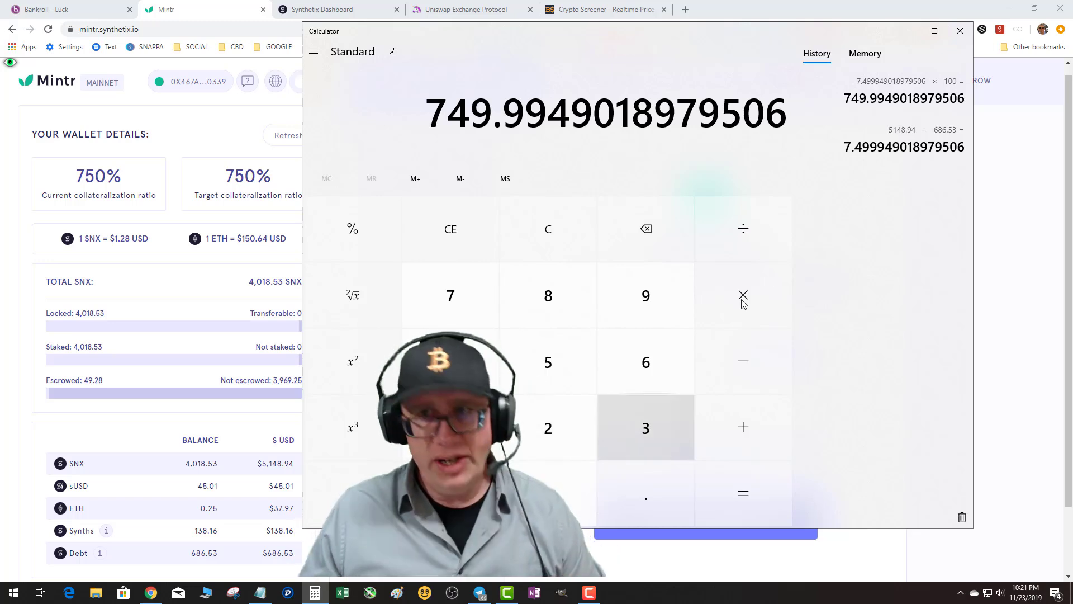
{"action": "left_click", "coordinate": [962, 33]}
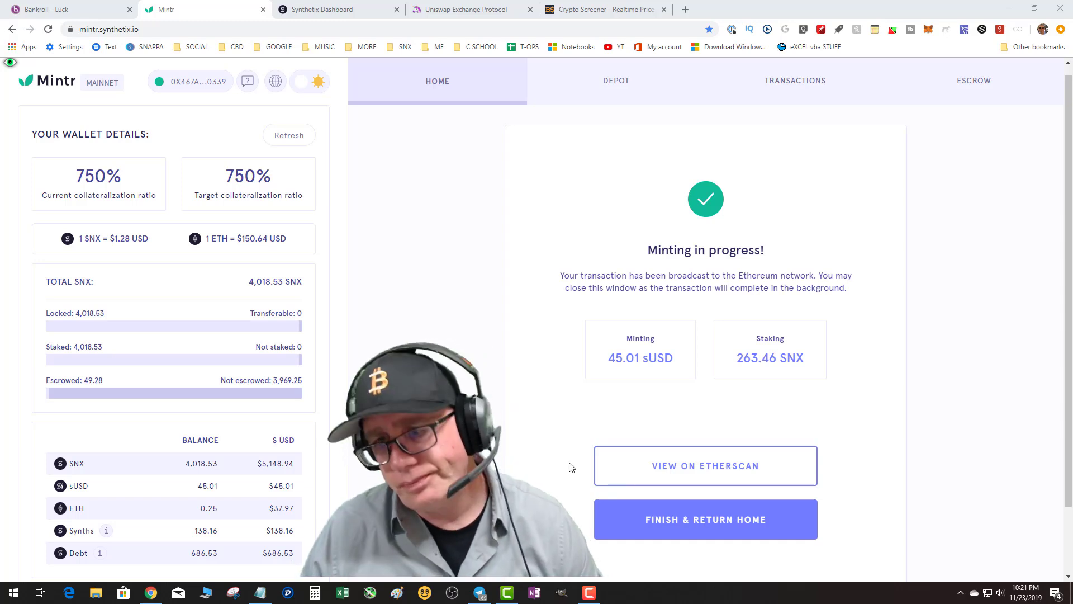
Finish the minting, return to the Mintr home page and examine the sUSD balance in the wallet details.
{"action": "left_click", "coordinate": [615, 517]}
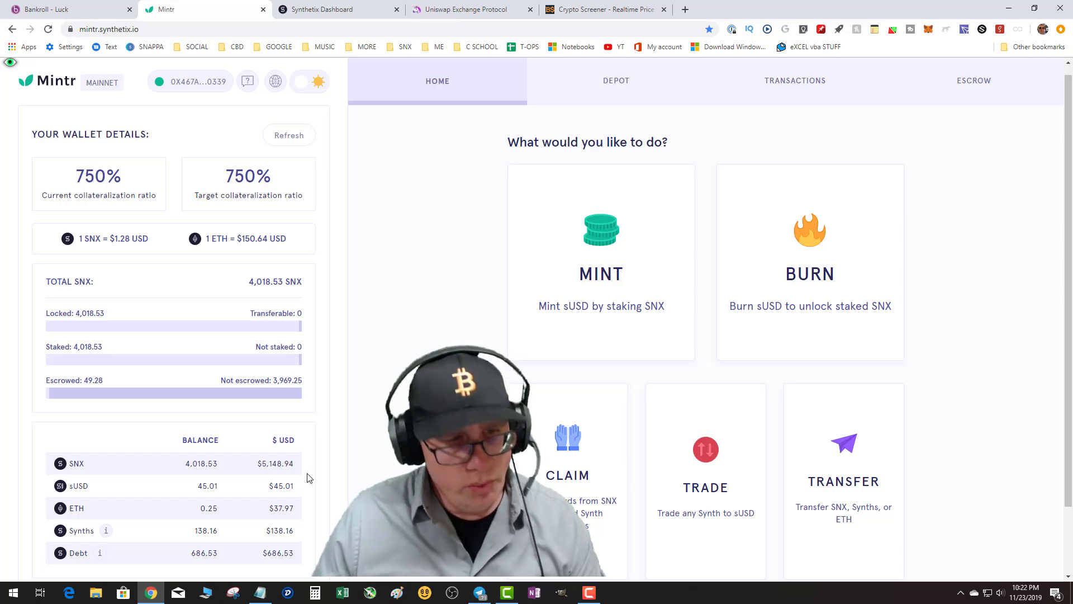
{"action": "left_click_drag", "start_coordinate": [295, 492], "coordinate": [65, 491]}
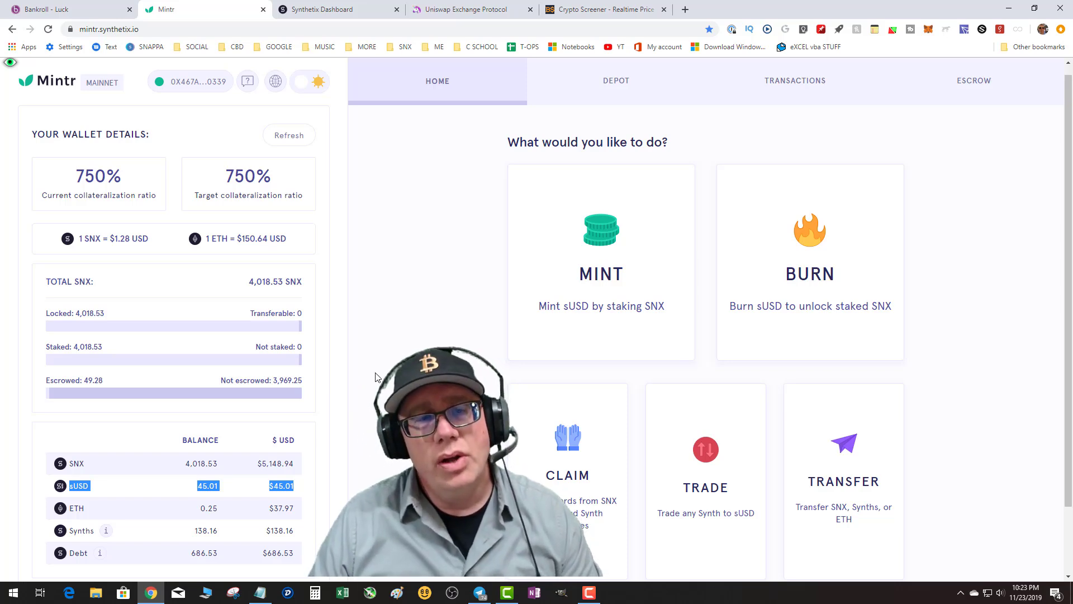
{"action": "left_click_drag", "start_coordinate": [101, 488], "coordinate": [67, 488]}
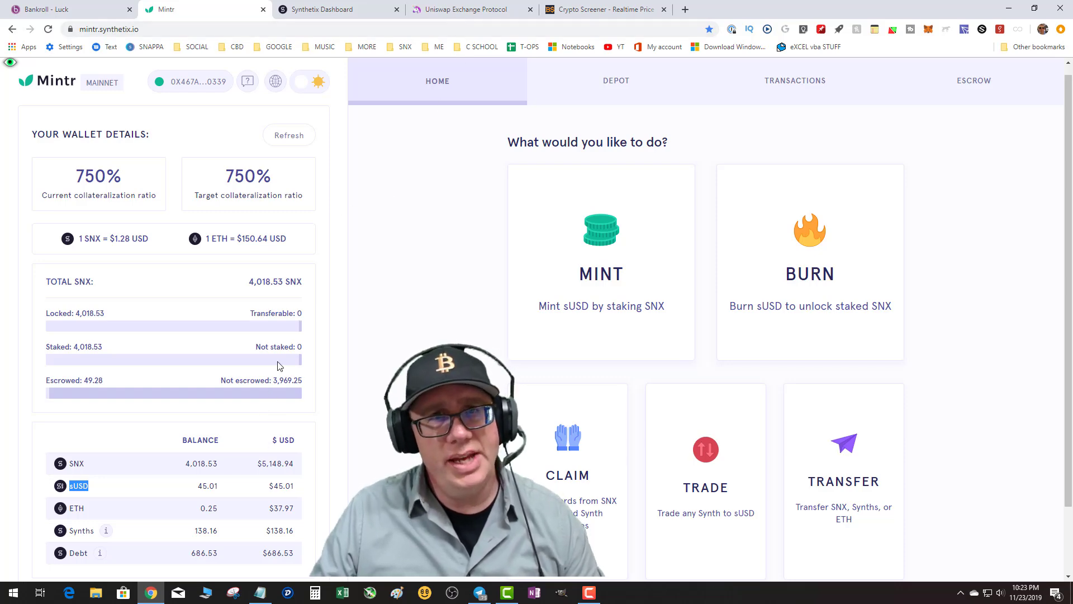
Search BitScreener for susd, open the sUSD token page and examine its price, trading ranges and exchange pairs.
{"action": "left_click", "coordinate": [621, 13]}
{"action": "scroll", "coordinate": [793, 117], "scroll_direction": "up", "scroll_amount": 1}
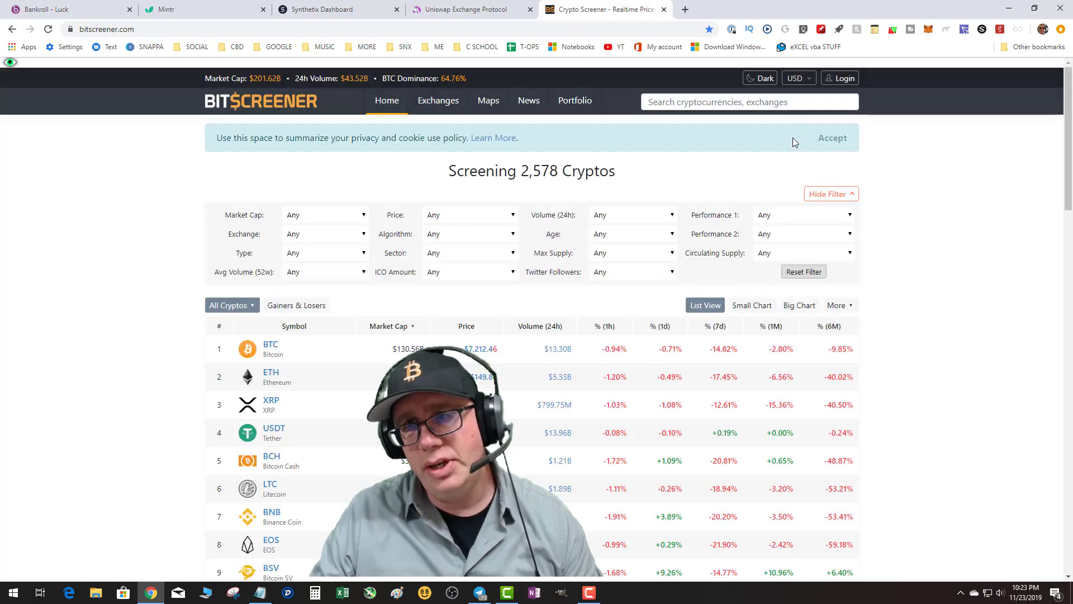
{"action": "left_click", "coordinate": [720, 103]}
{"action": "type", "text": "susd"}
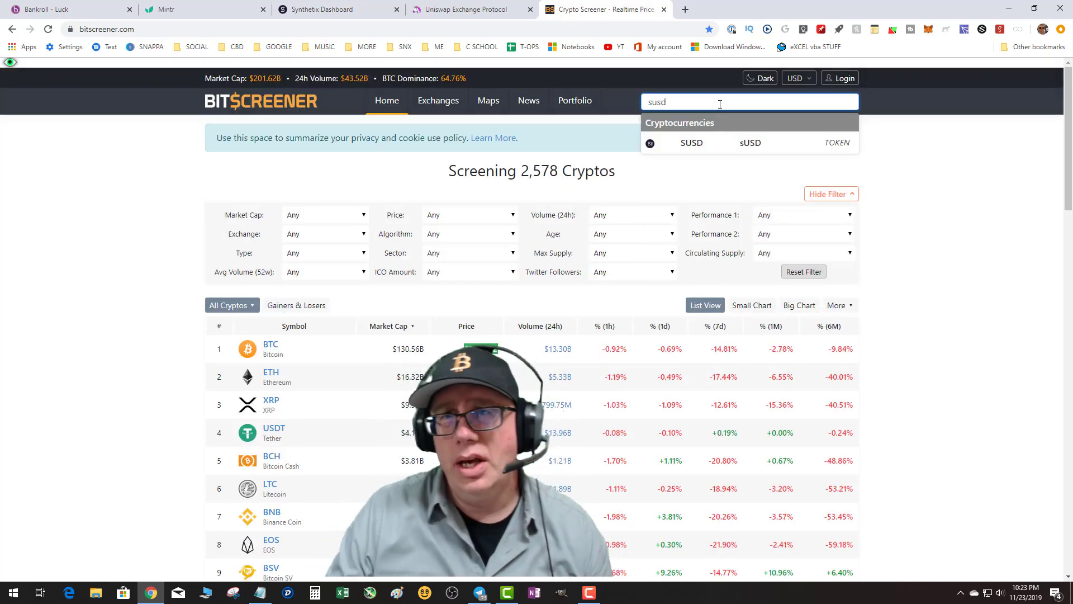
{"action": "left_click", "coordinate": [691, 143]}
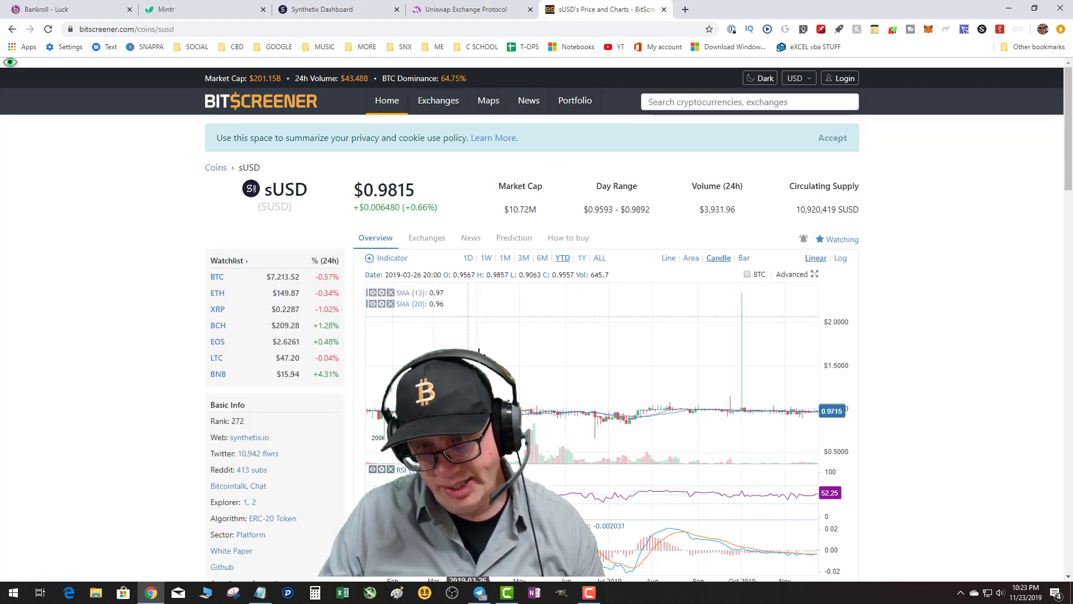
{"action": "scroll", "coordinate": [498, 366], "scroll_direction": "down", "scroll_amount": 7}
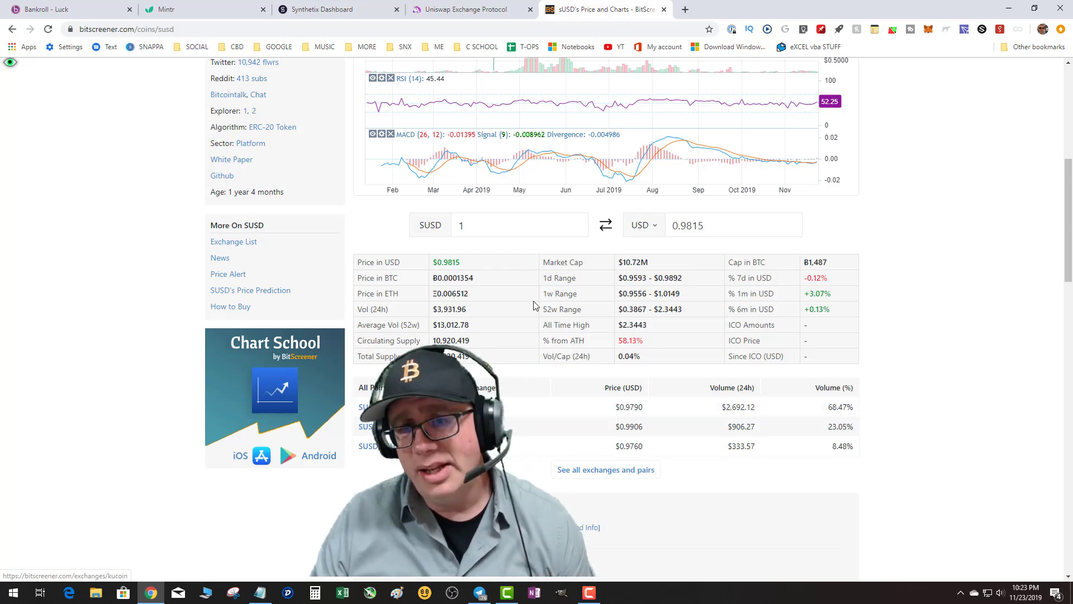
Open Uniswap's token swap page and choose sUSD as the input token.
{"action": "left_click", "coordinate": [686, 9]}
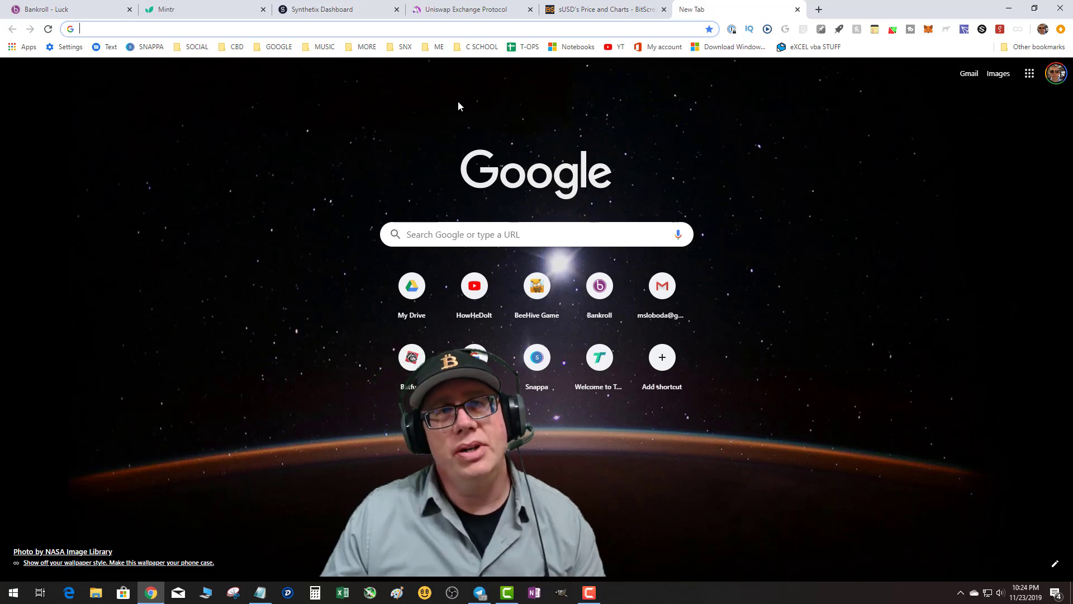
{"action": "left_click", "coordinate": [450, 15]}
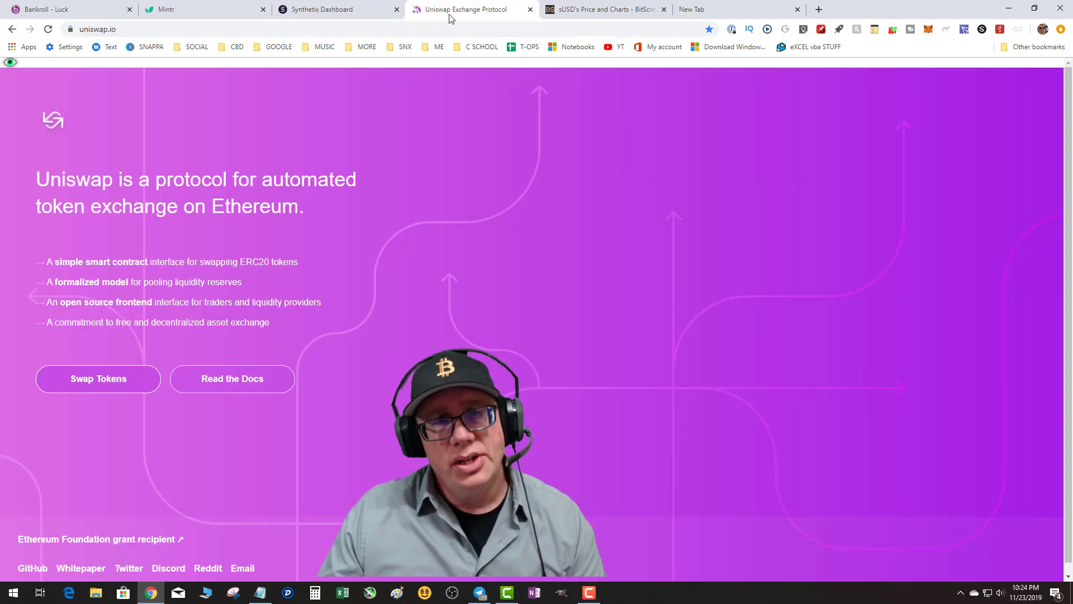
{"action": "left_click", "coordinate": [130, 377]}
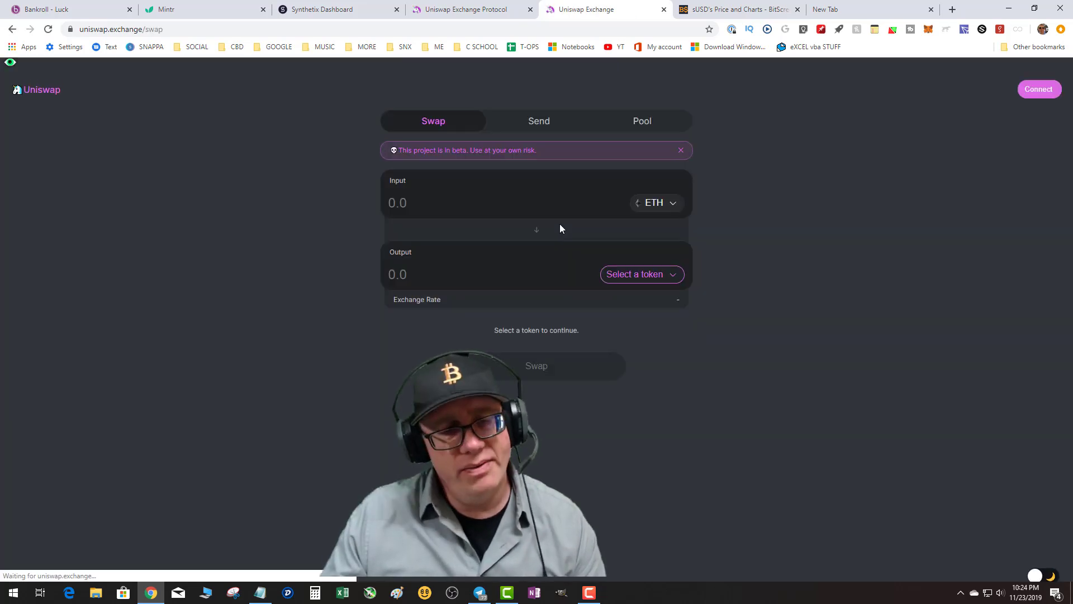
{"action": "left_click", "coordinate": [654, 203]}
{"action": "type", "text": "su"}
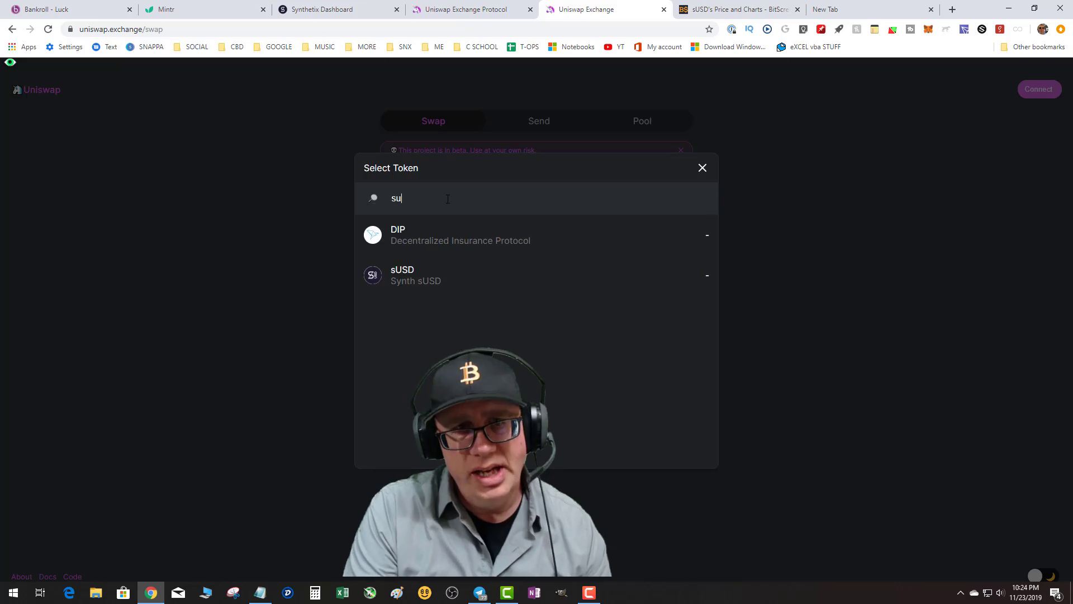
{"action": "type", "text": "sd"}
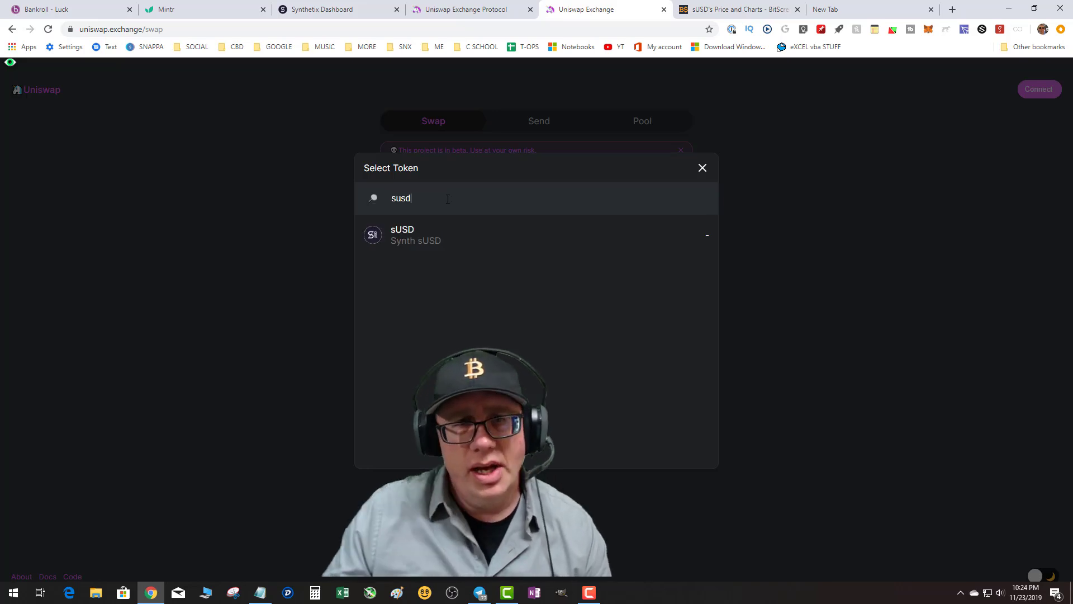
{"action": "left_click", "coordinate": [431, 245]}
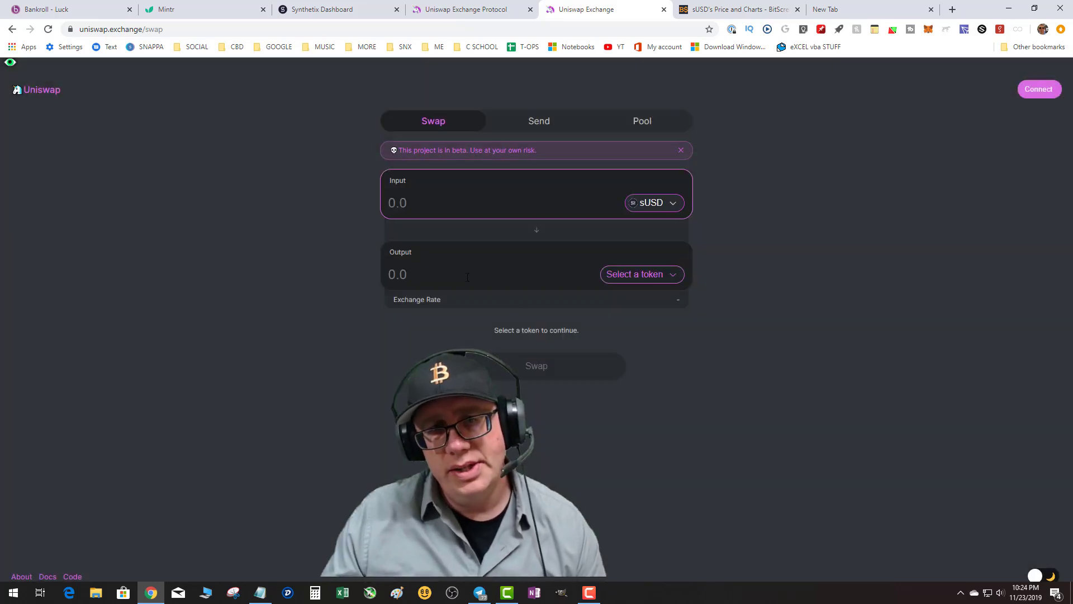
Set the swap's output token to ETH and connect the MetaMask wallet to Uniswap.
{"action": "left_click", "coordinate": [487, 202]}
{"action": "left_click", "coordinate": [561, 274]}
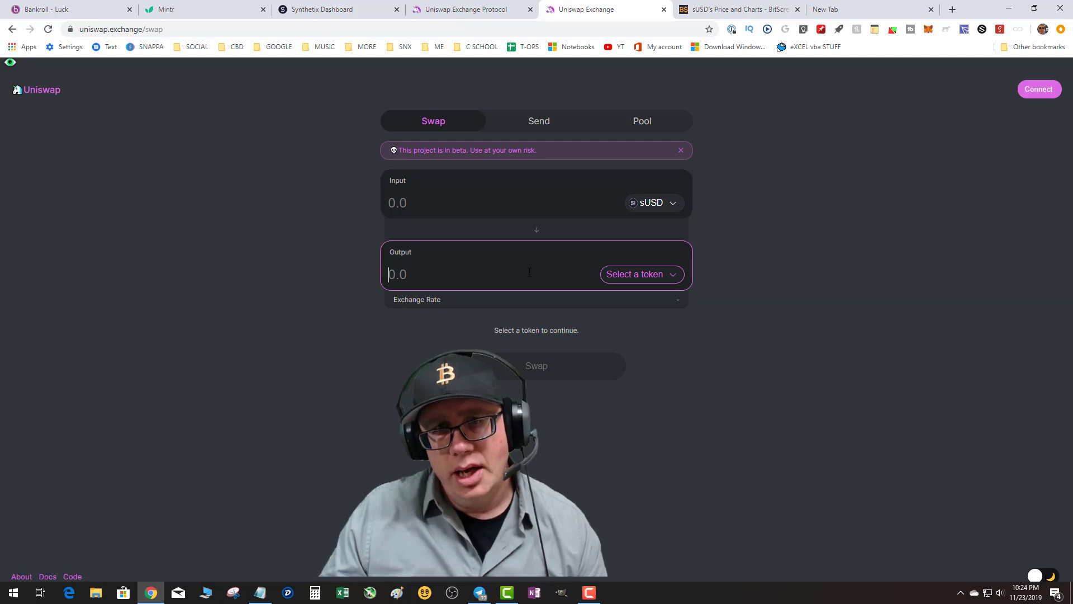
{"action": "left_click", "coordinate": [616, 278]}
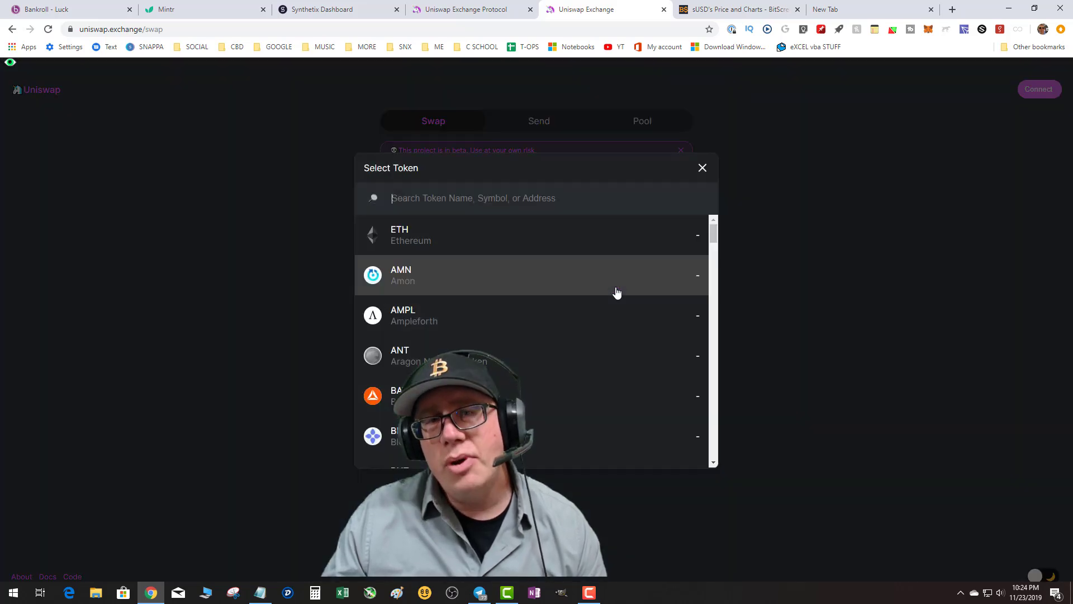
{"action": "left_click", "coordinate": [446, 243]}
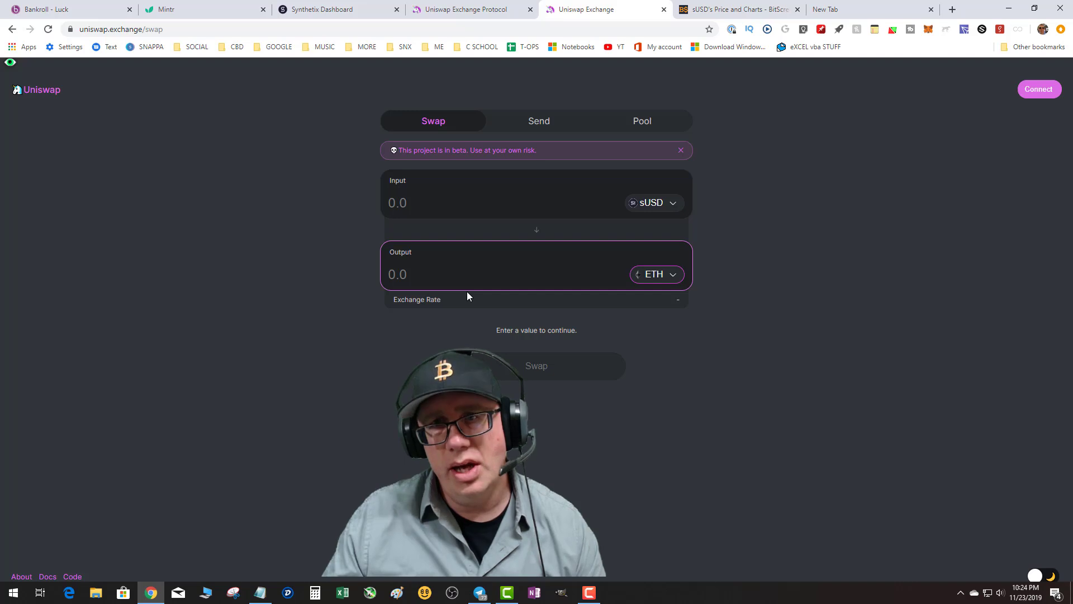
{"action": "left_click", "coordinate": [1047, 93]}
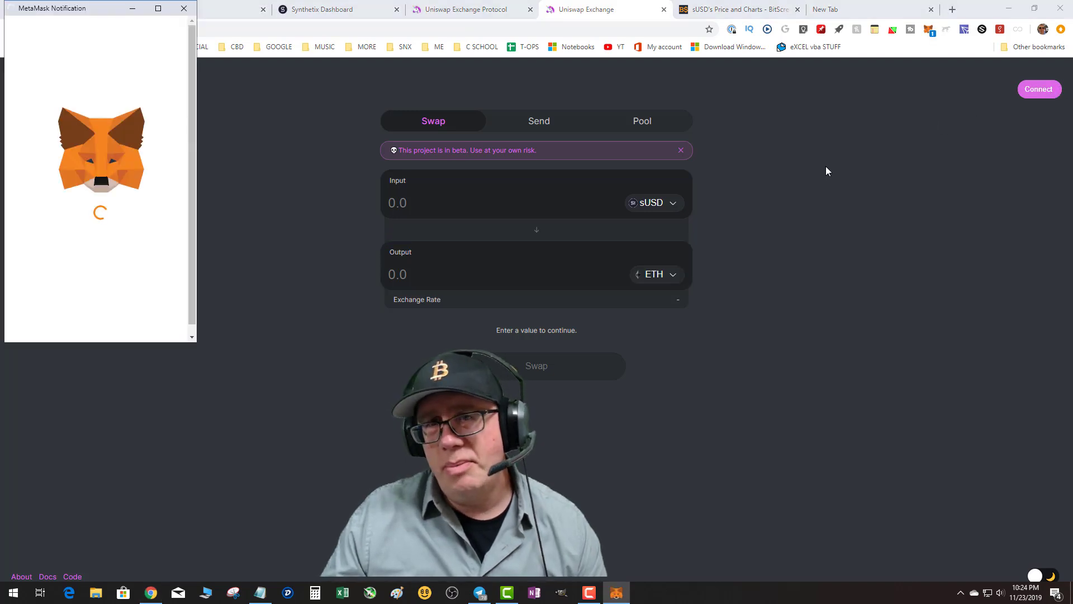
{"action": "left_click", "coordinate": [148, 327]}
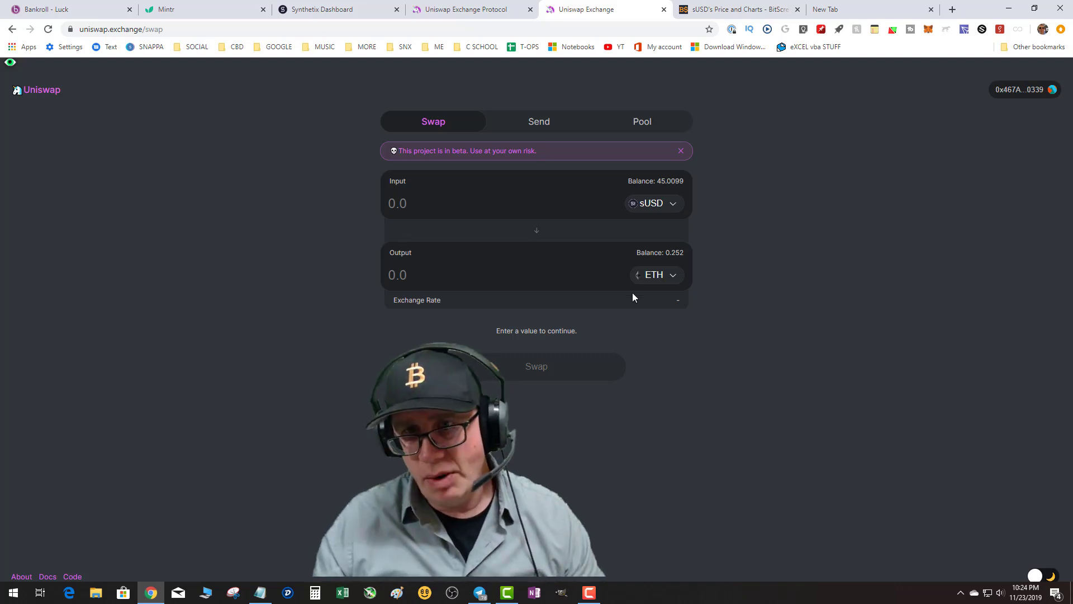
Search the output token list for btc and for eth, and clear the search.
{"action": "left_click", "coordinate": [649, 278]}
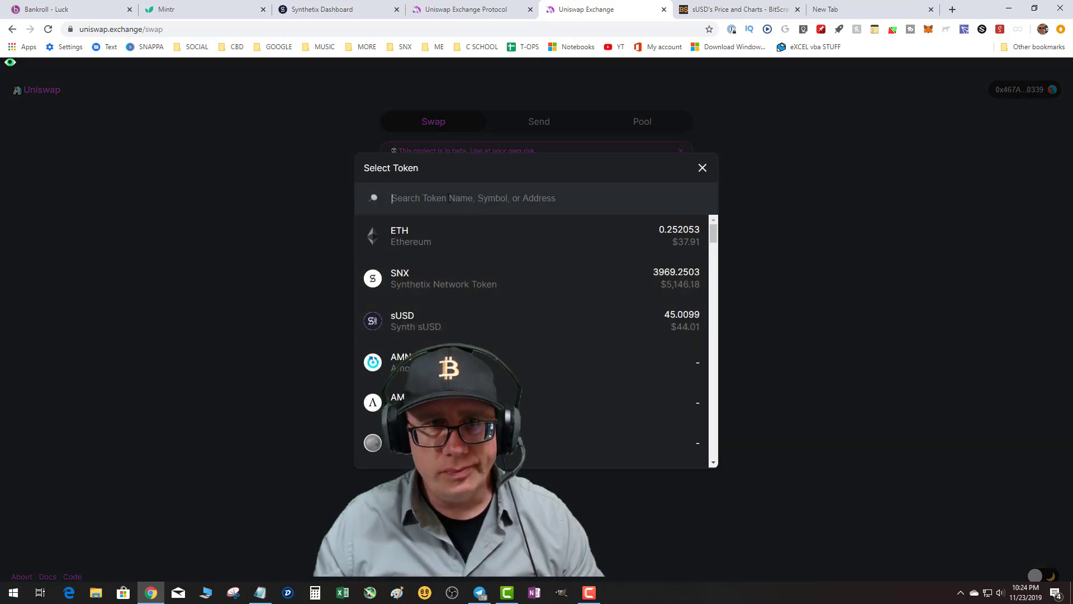
{"action": "type", "text": "btc"}
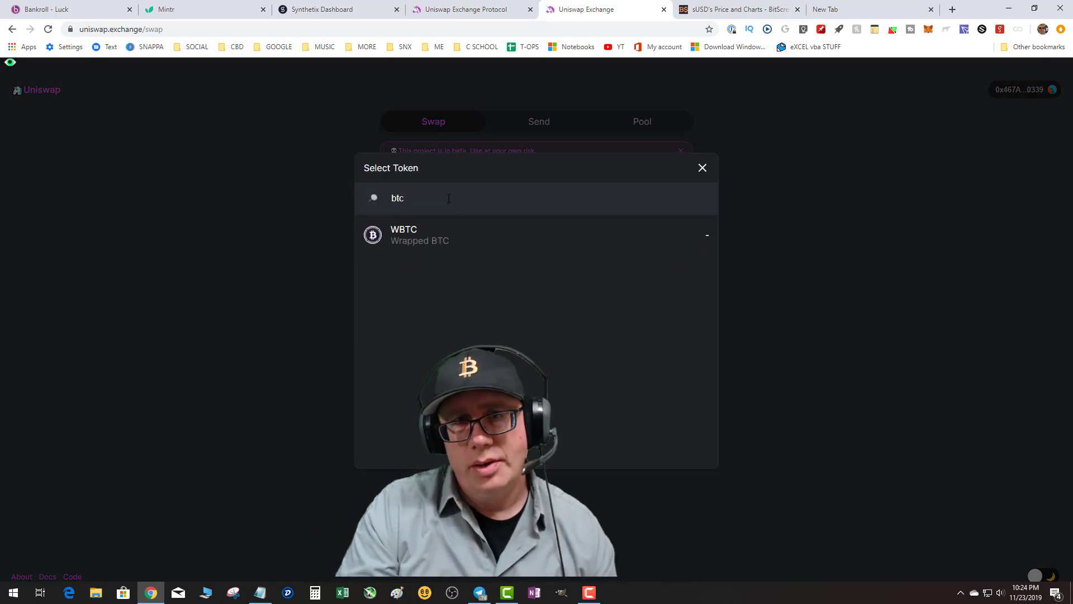
{"action": "key", "text": "BackSpace"}
{"action": "key", "text": "BackSpace"}
{"action": "type", "text": "eth"}
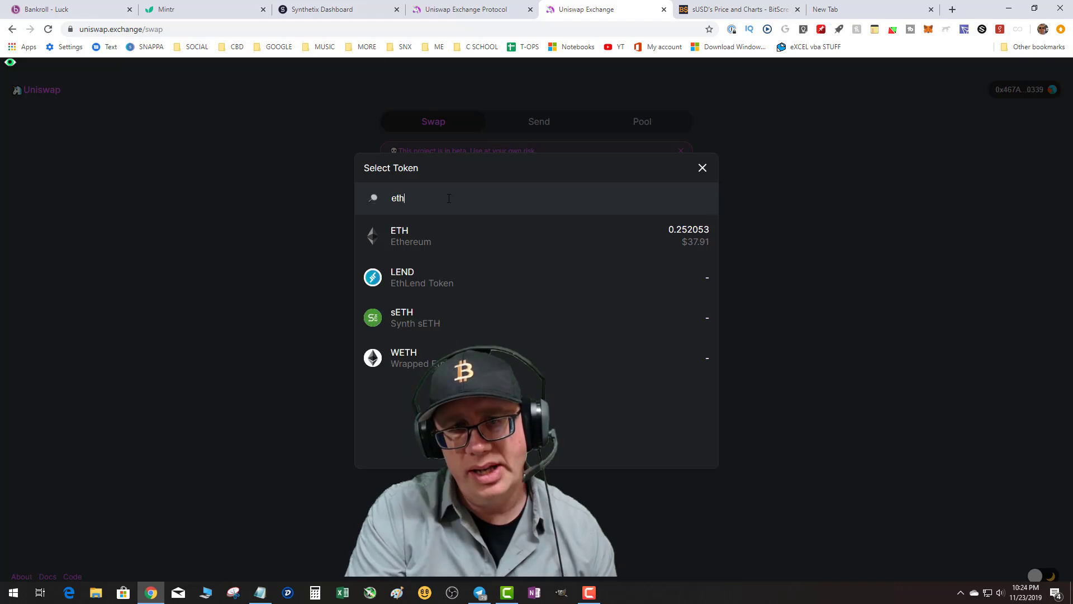
{"action": "key", "text": "BackSpace"}
{"action": "key", "text": "BackSpace"}
{"action": "key", "text": "BackSpace"}
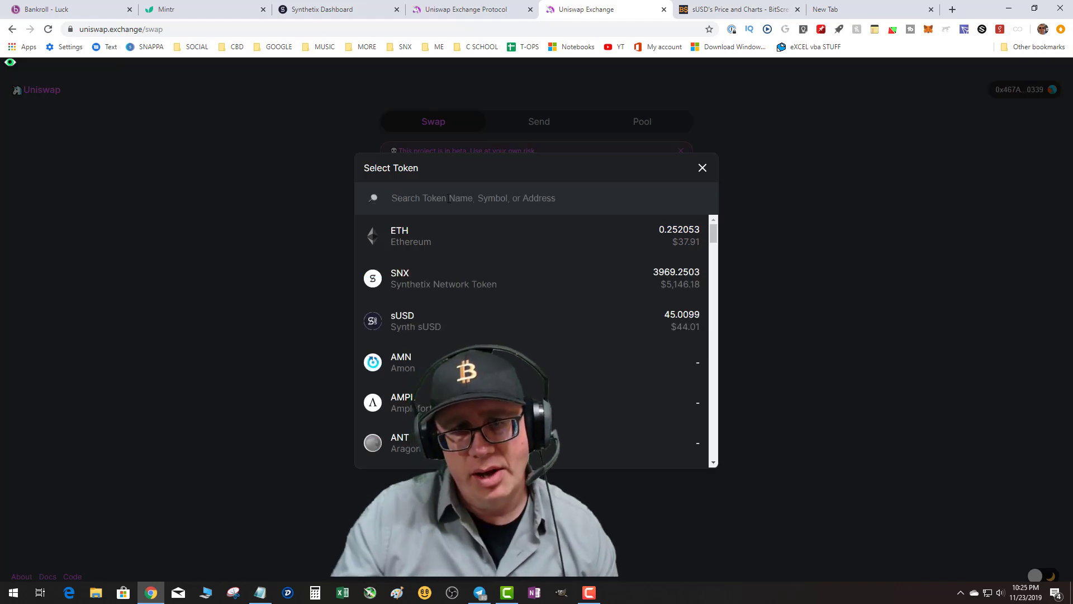
Look through the full list of output tokens for other swap options and return to its beginning.
{"action": "scroll", "coordinate": [522, 335], "scroll_direction": "down", "scroll_amount": 4}
{"action": "scroll", "coordinate": [522, 334], "scroll_direction": "down", "scroll_amount": 15}
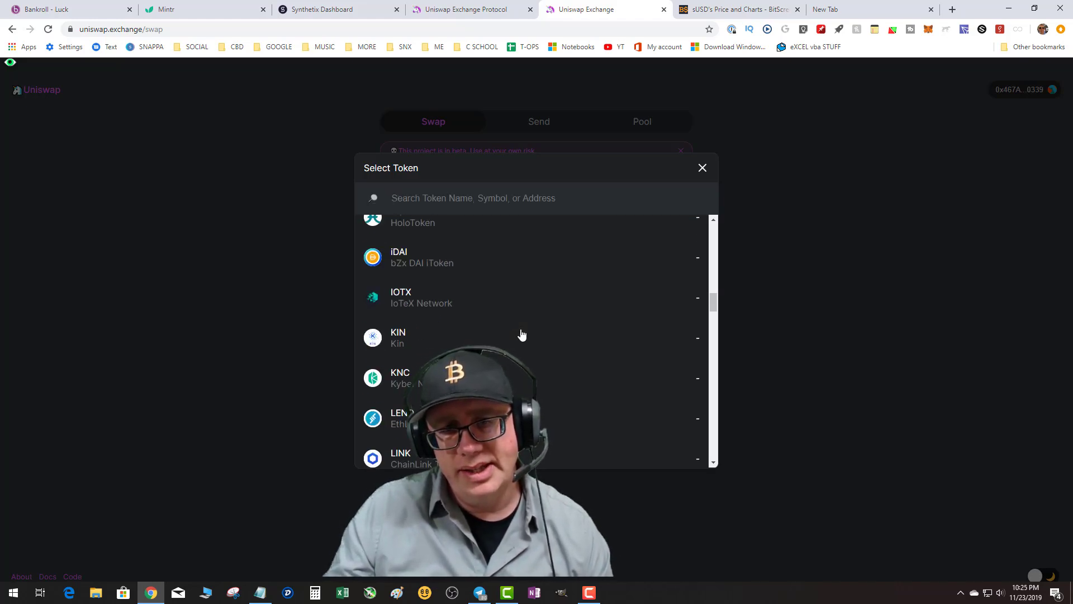
{"action": "scroll", "coordinate": [521, 335], "scroll_direction": "down", "scroll_amount": 15}
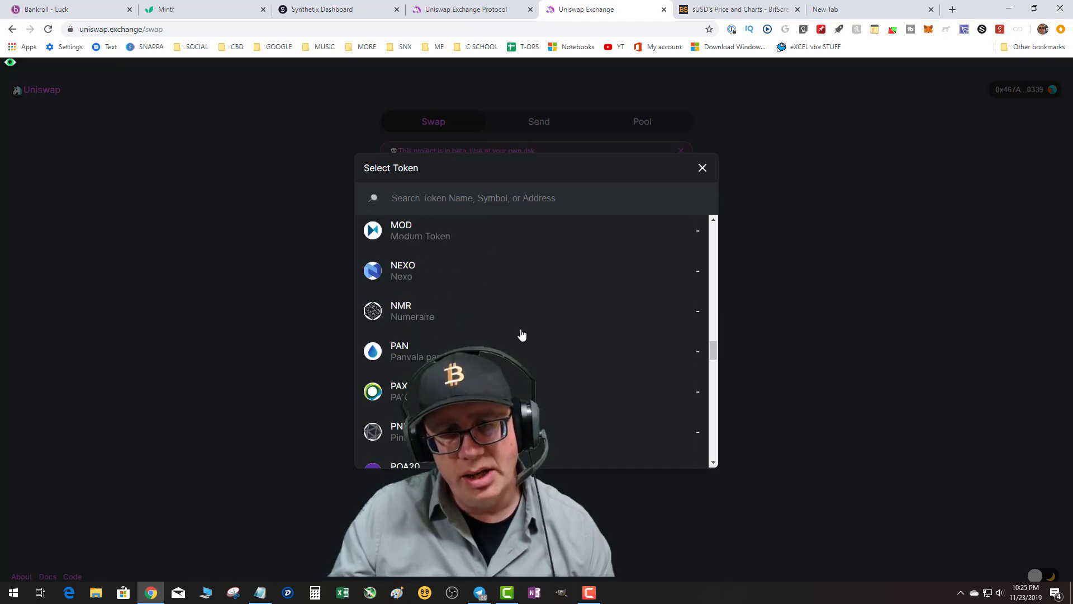
{"action": "scroll", "coordinate": [522, 334], "scroll_direction": "down", "scroll_amount": 15}
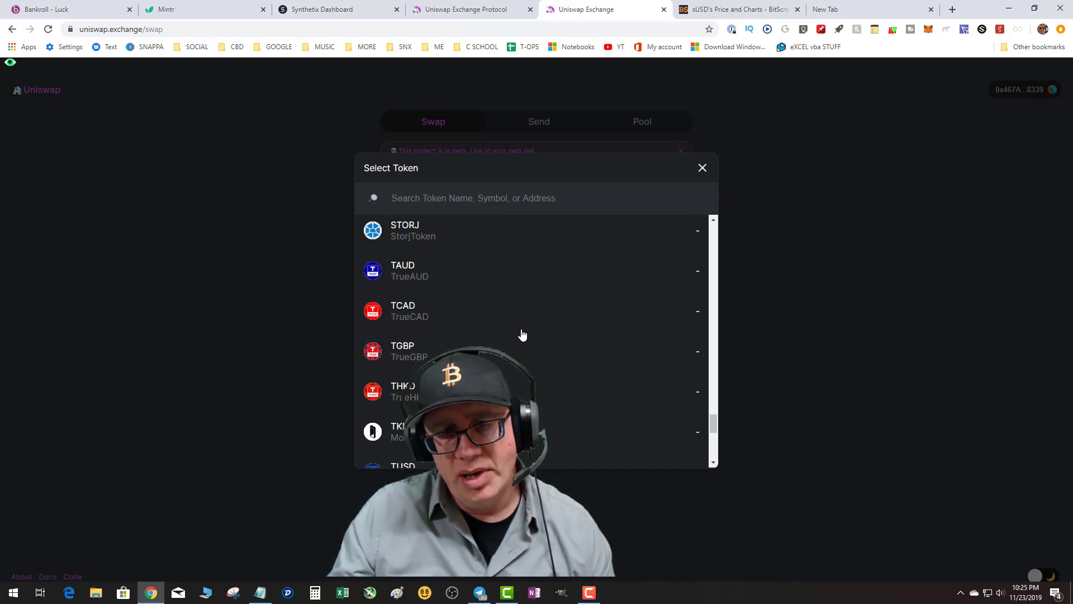
{"action": "scroll", "coordinate": [576, 335], "scroll_direction": "up", "scroll_amount": 3}
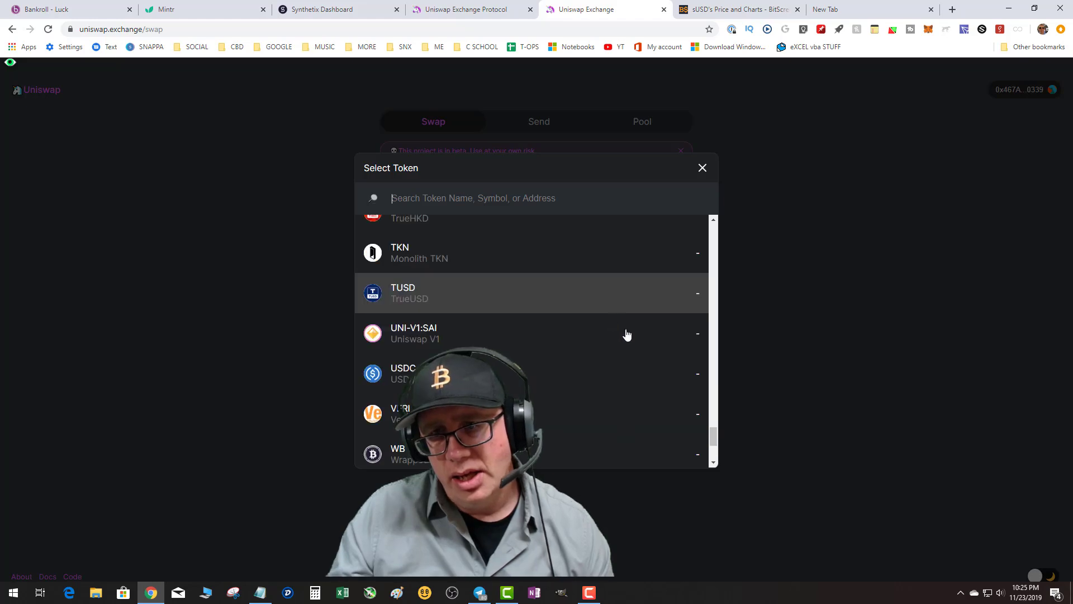
{"action": "left_click_drag", "start_coordinate": [713, 441], "coordinate": [703, 193]}
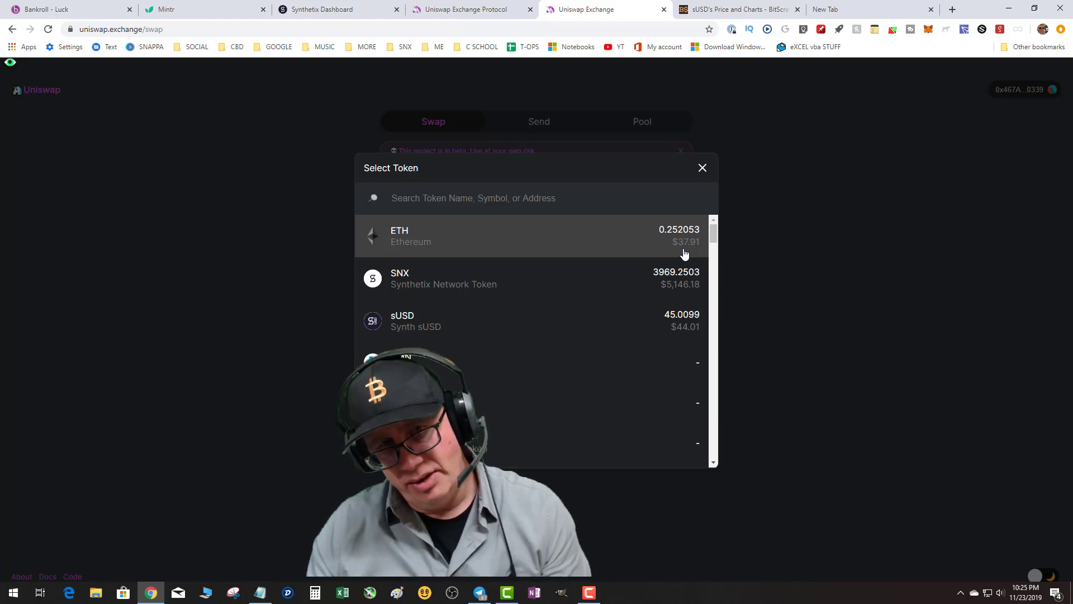
Subtract 38 from 45 in Calculator to get the difference between the sUSD and ETH dollar values.
{"action": "left_click", "coordinate": [315, 593]}
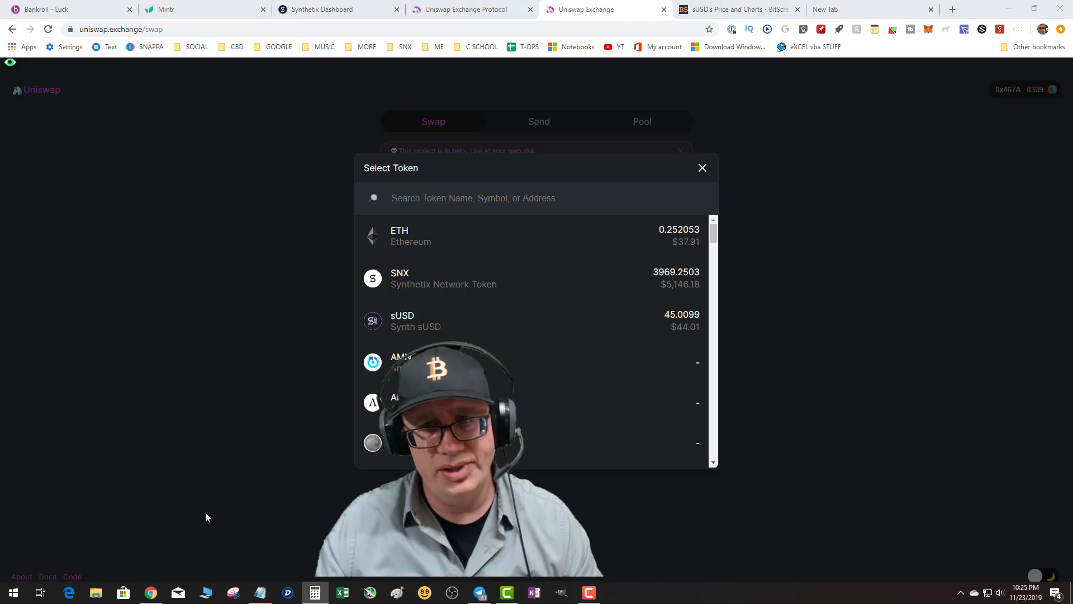
{"action": "left_click", "coordinate": [487, 360]}
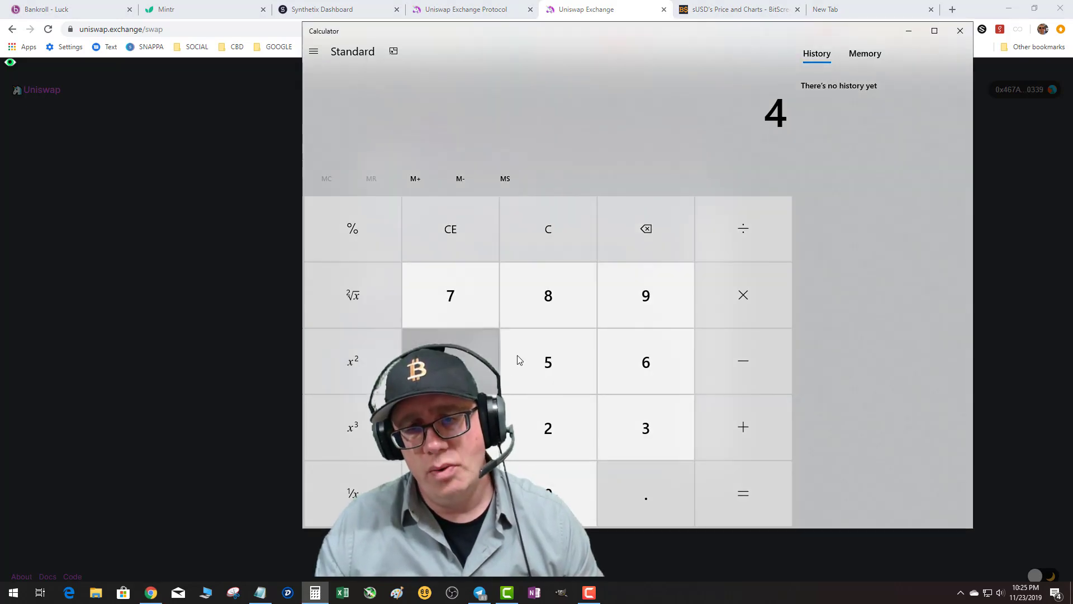
{"action": "left_click", "coordinate": [523, 361]}
{"action": "left_click", "coordinate": [727, 358]}
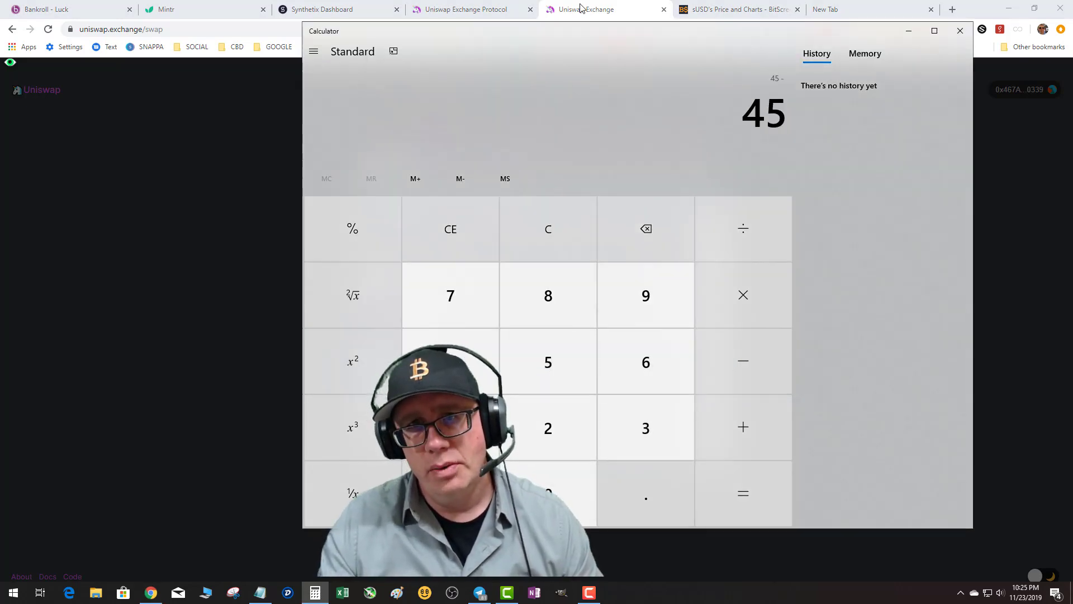
{"action": "left_click_drag", "start_coordinate": [586, 36], "coordinate": [579, 107]}
{"action": "left_click", "coordinate": [639, 503]}
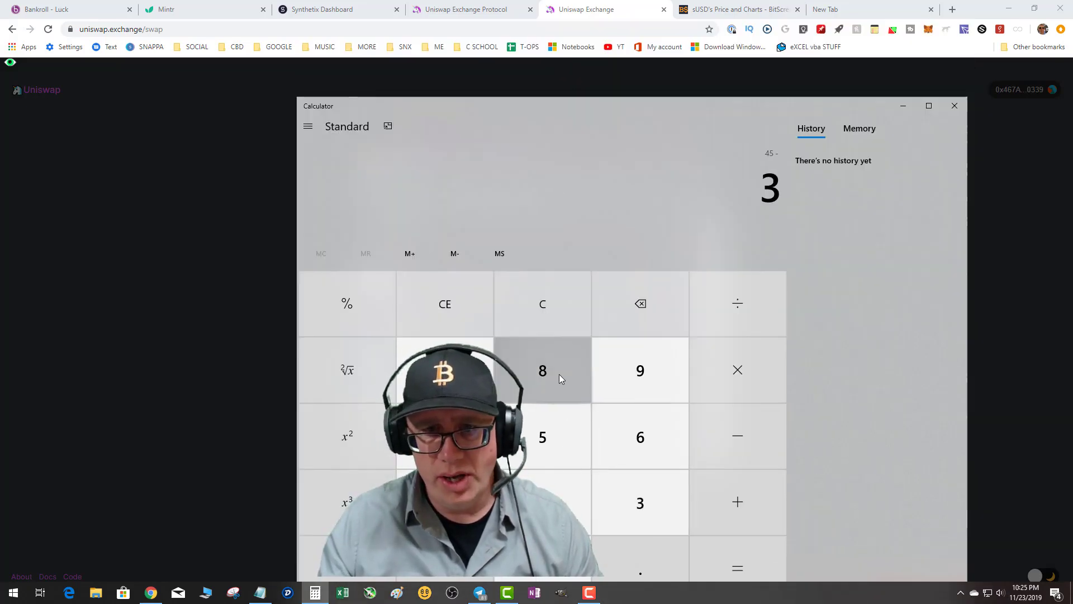
{"action": "left_click", "coordinate": [559, 374]}
{"action": "left_click", "coordinate": [750, 555]}
Divide the difference by 45.
{"action": "left_click", "coordinate": [697, 310]}
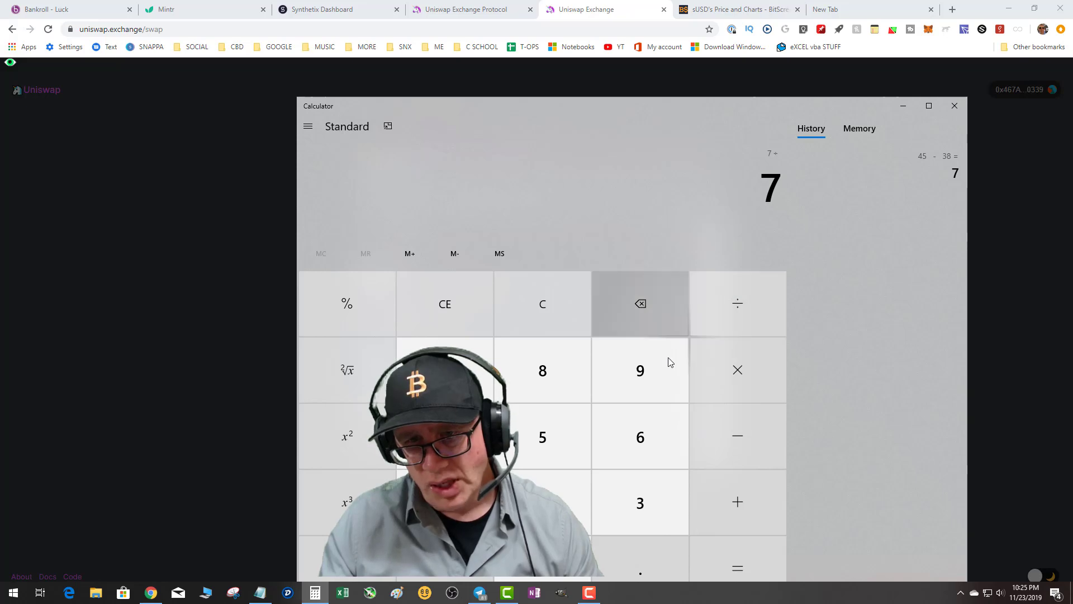
{"action": "left_click", "coordinate": [445, 437]}
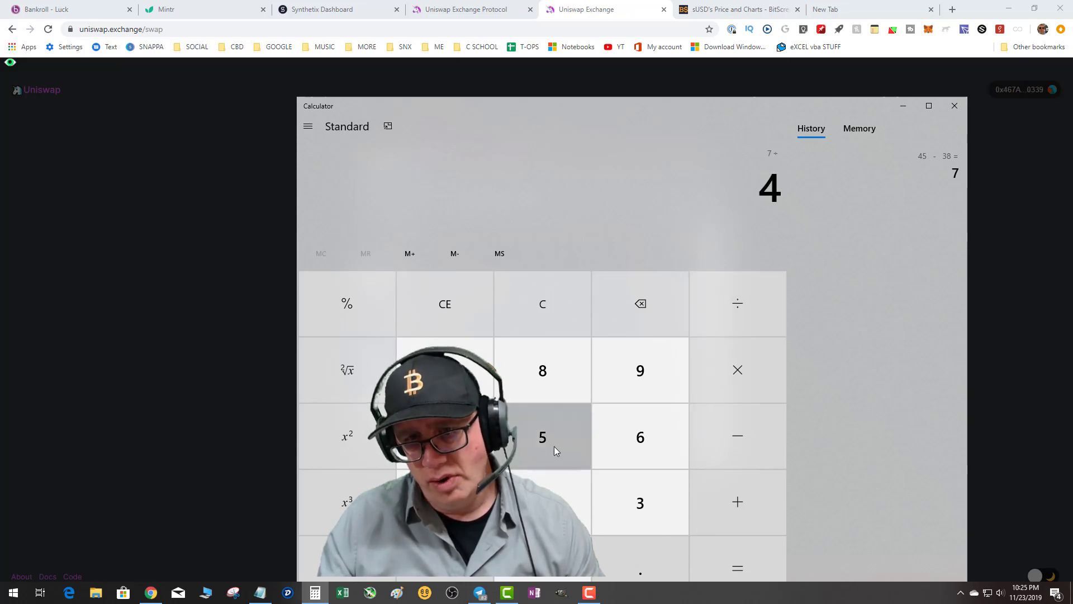
{"action": "left_click", "coordinate": [545, 441]}
{"action": "left_click", "coordinate": [721, 553]}
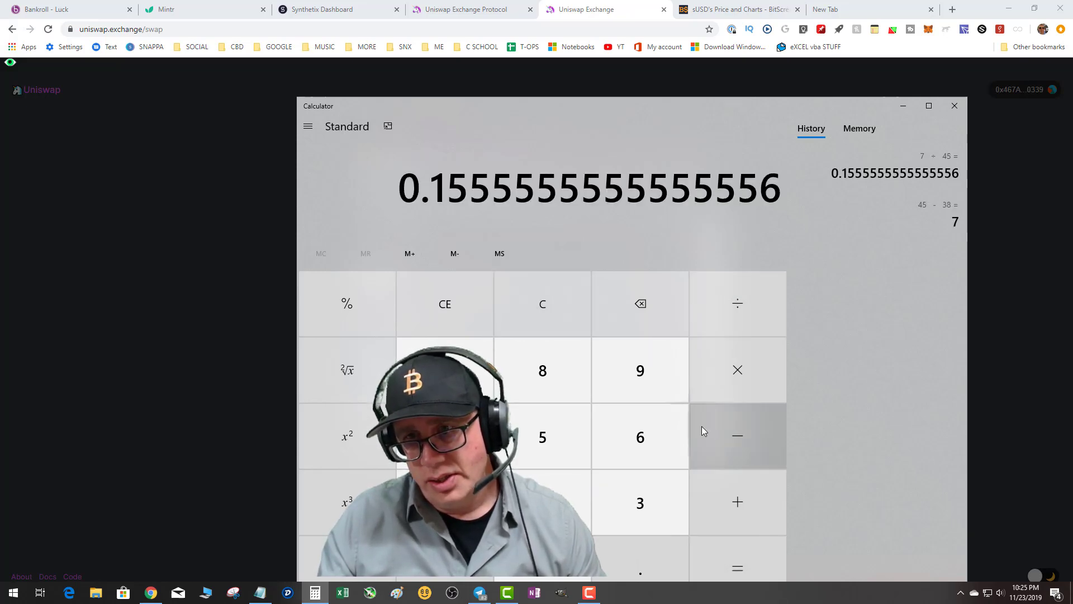
Multiply the quotient by 100 to express the difference as a percentage, and close Calculator.
{"action": "left_click", "coordinate": [736, 398]}
{"action": "left_click", "coordinate": [445, 503]}
{"action": "left_click", "coordinate": [542, 565]}
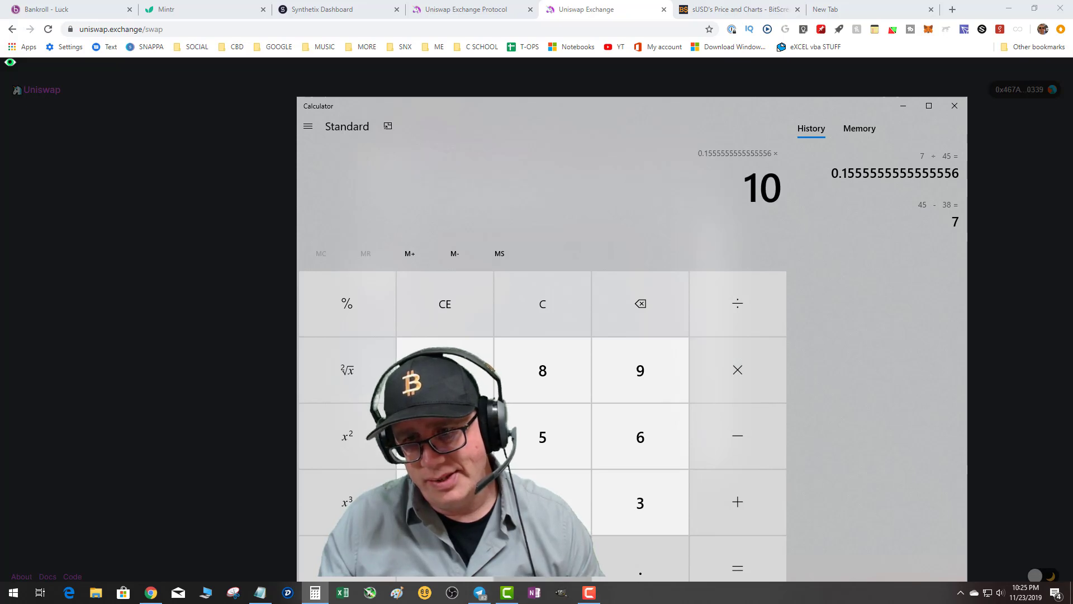
{"action": "left_click", "coordinate": [542, 565]}
{"action": "left_click", "coordinate": [738, 553]}
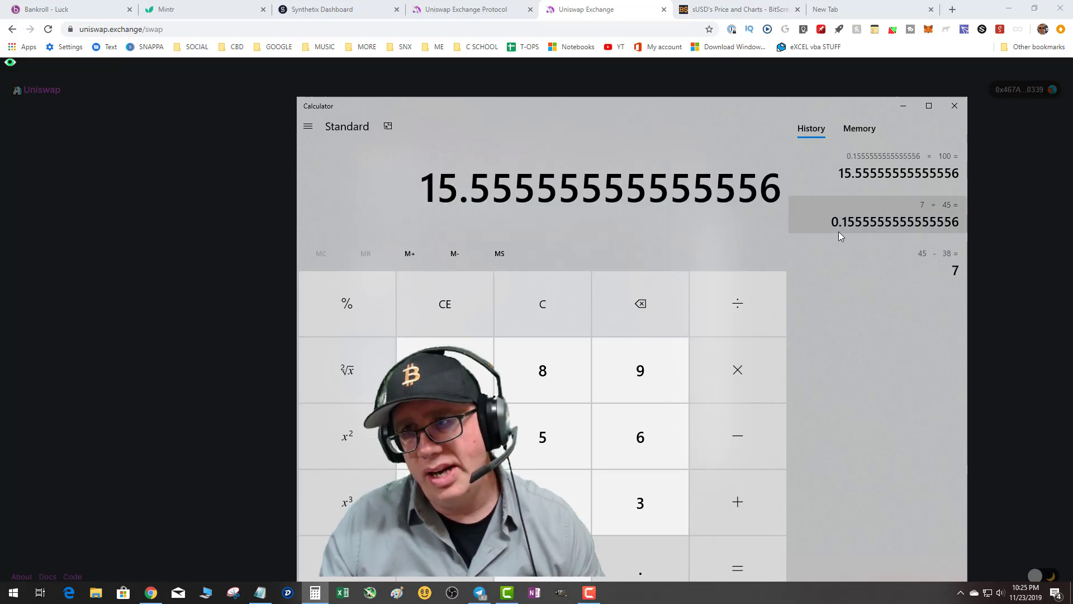
{"action": "left_click", "coordinate": [952, 104]}
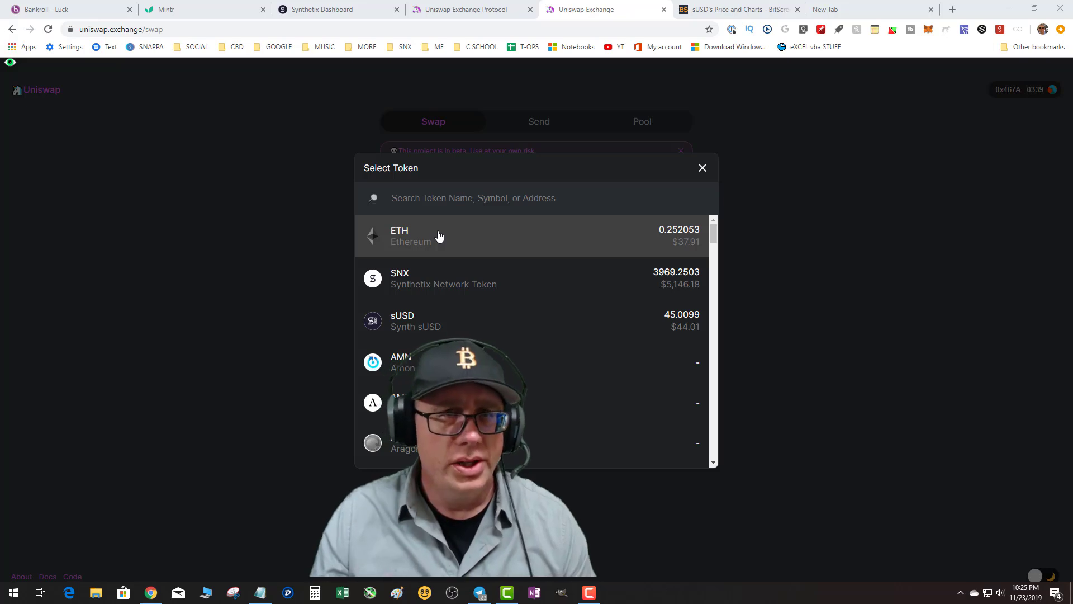
Return to the Uniswap swap form, choose SNX as the output token for sUSD, and dismiss the beta notice.
{"action": "left_click", "coordinate": [191, 7]}
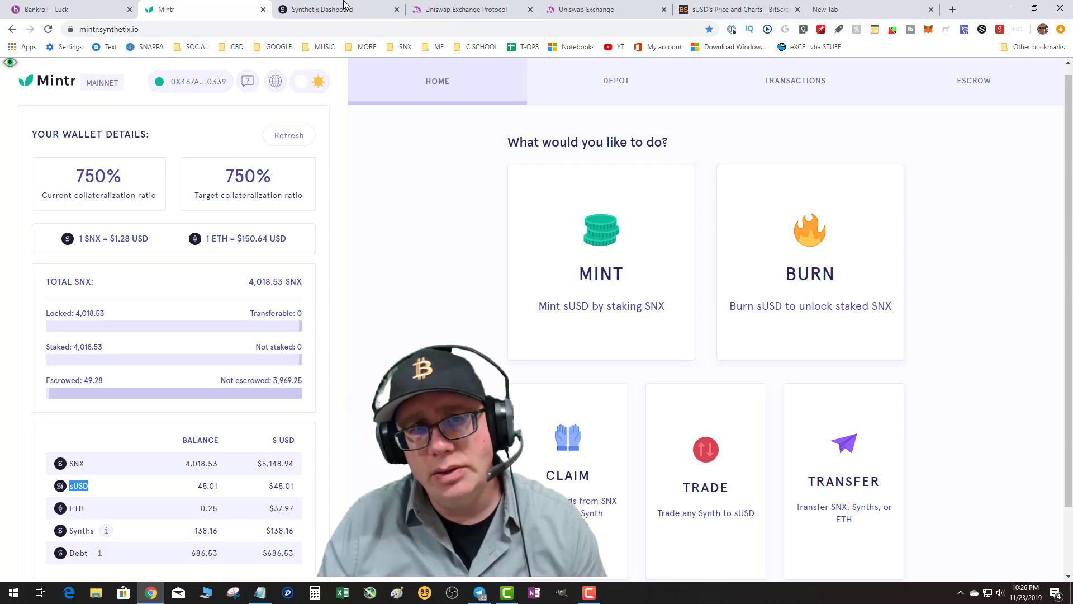
{"action": "left_click", "coordinate": [458, 9]}
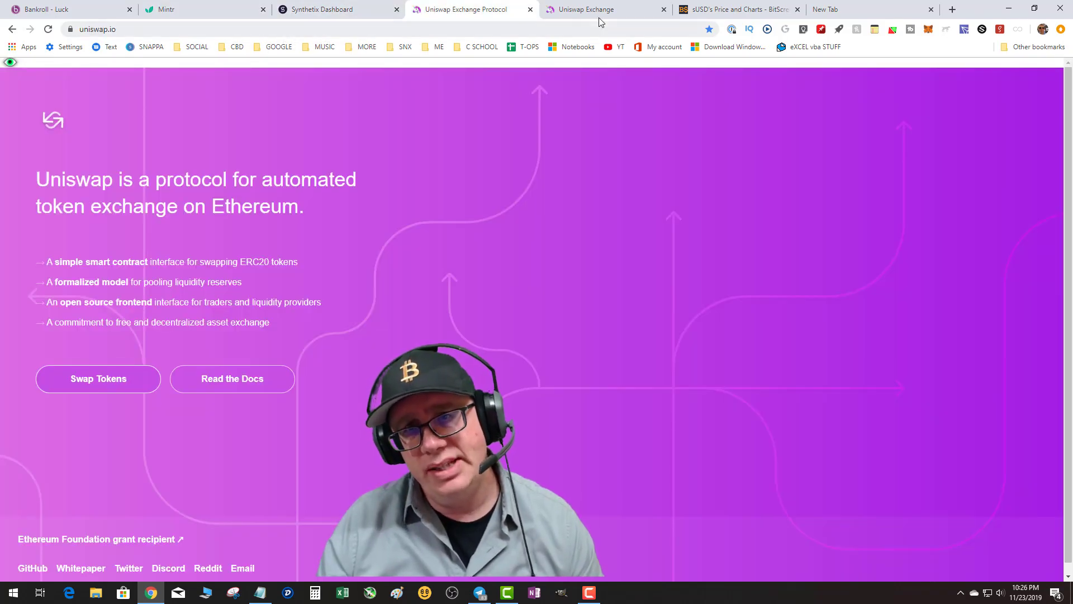
{"action": "left_click", "coordinate": [602, 11]}
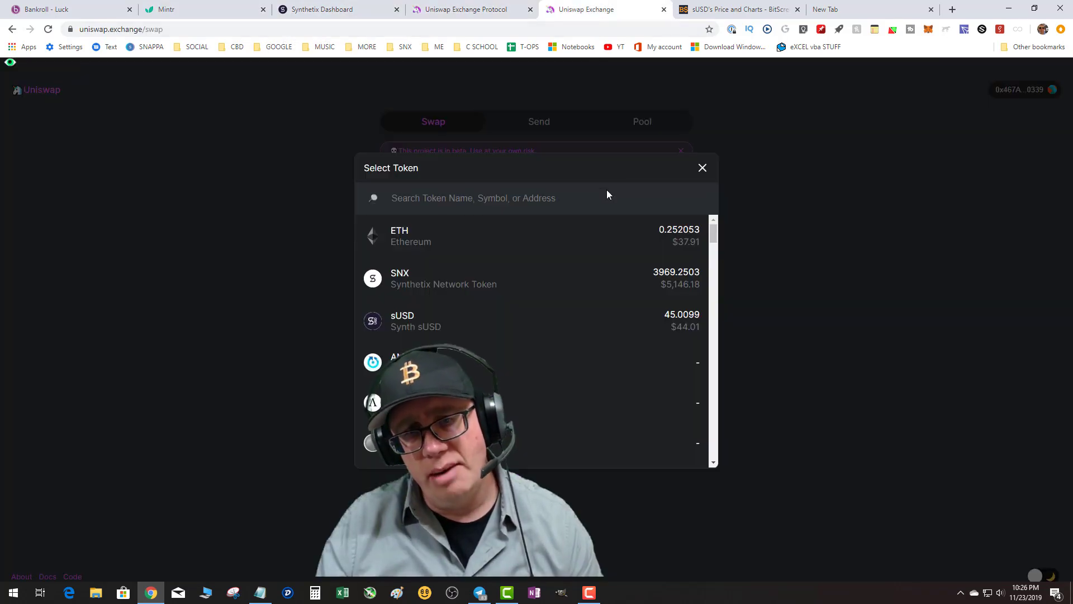
{"action": "left_click", "coordinate": [423, 285]}
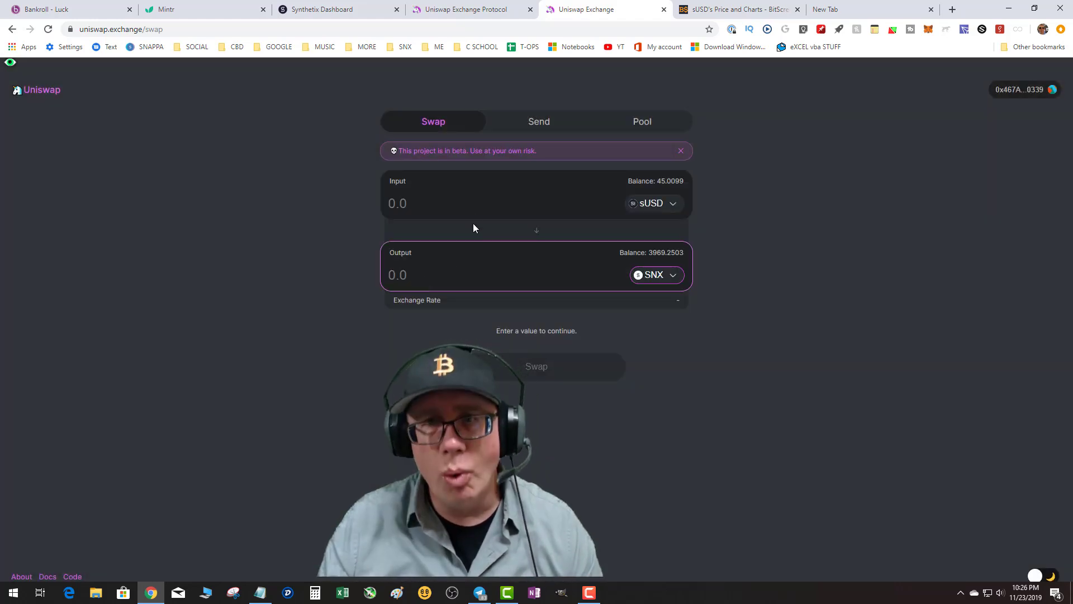
{"action": "left_click", "coordinate": [469, 208]}
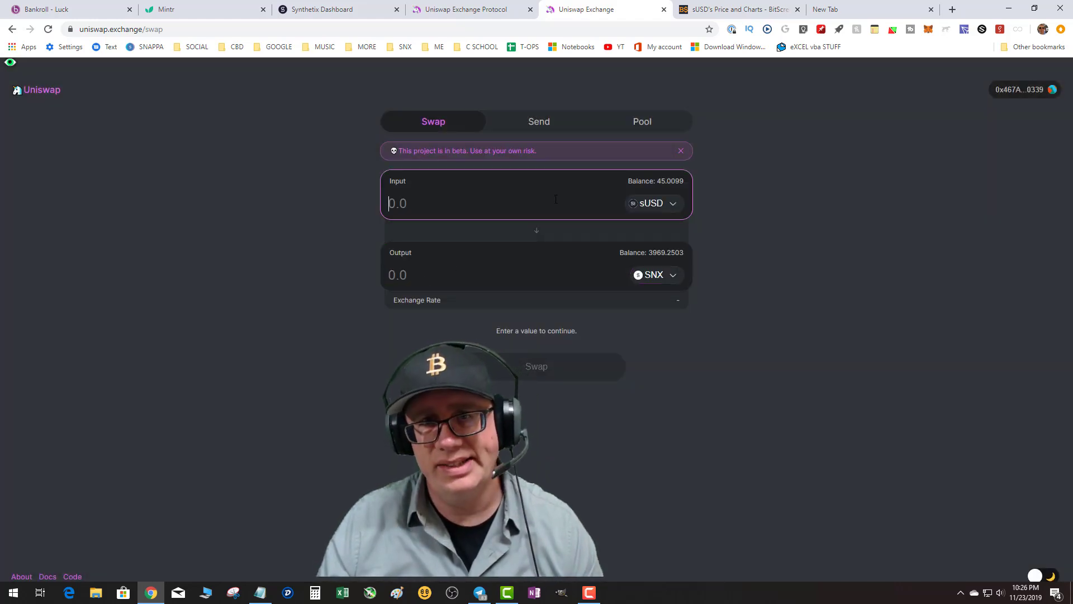
{"action": "left_click", "coordinate": [681, 151]}
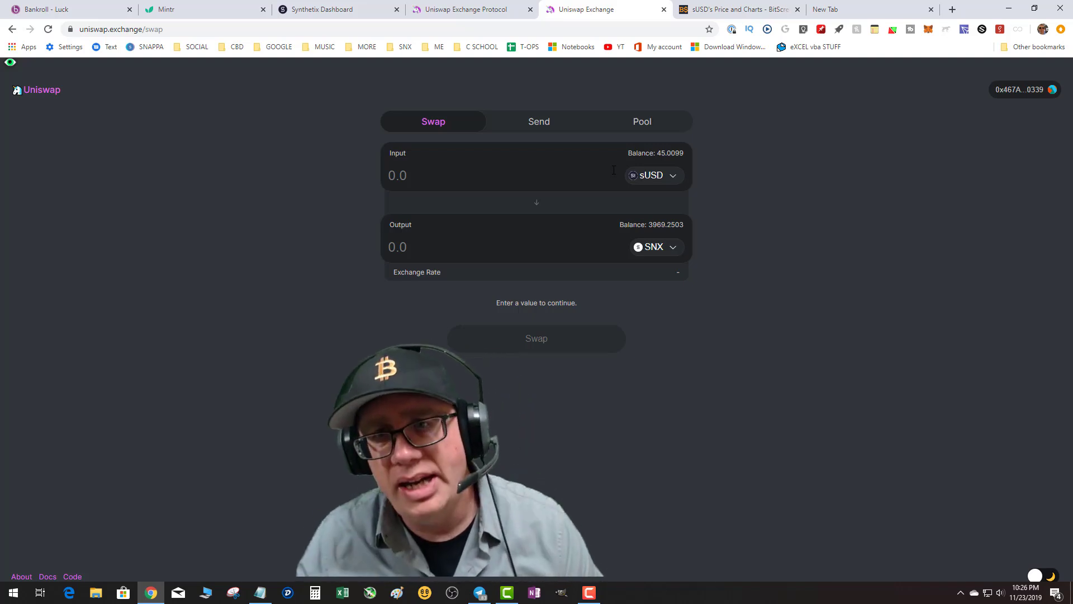
Get a quote for swapping 45 sUSD to SNX and show the exchange rate per 1 sUSD.
{"action": "left_click", "coordinate": [499, 173]}
{"action": "type", "text": "45"}
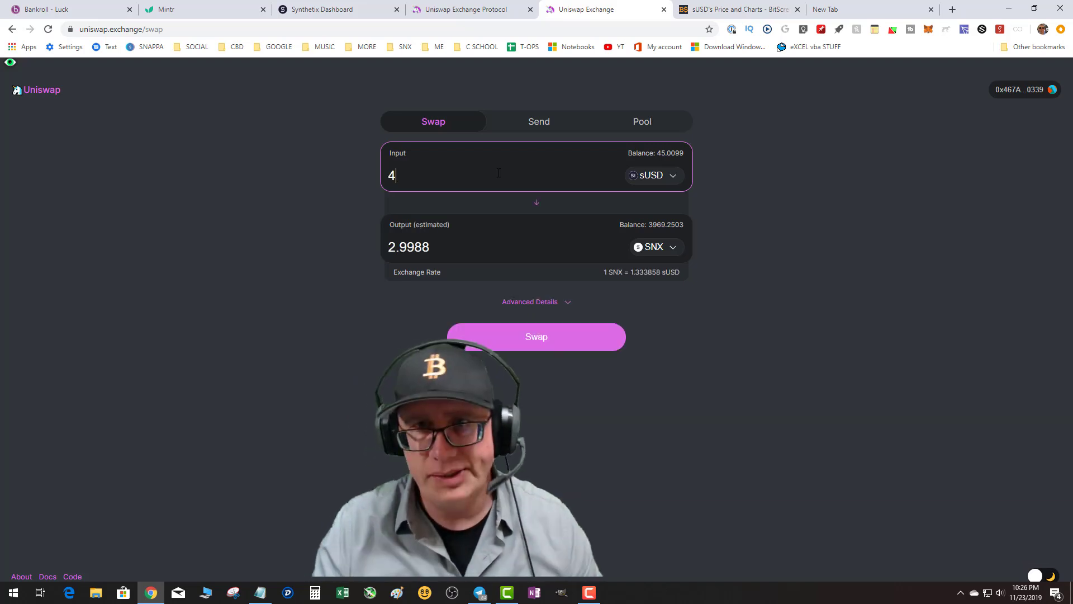
{"action": "left_click", "coordinate": [505, 253]}
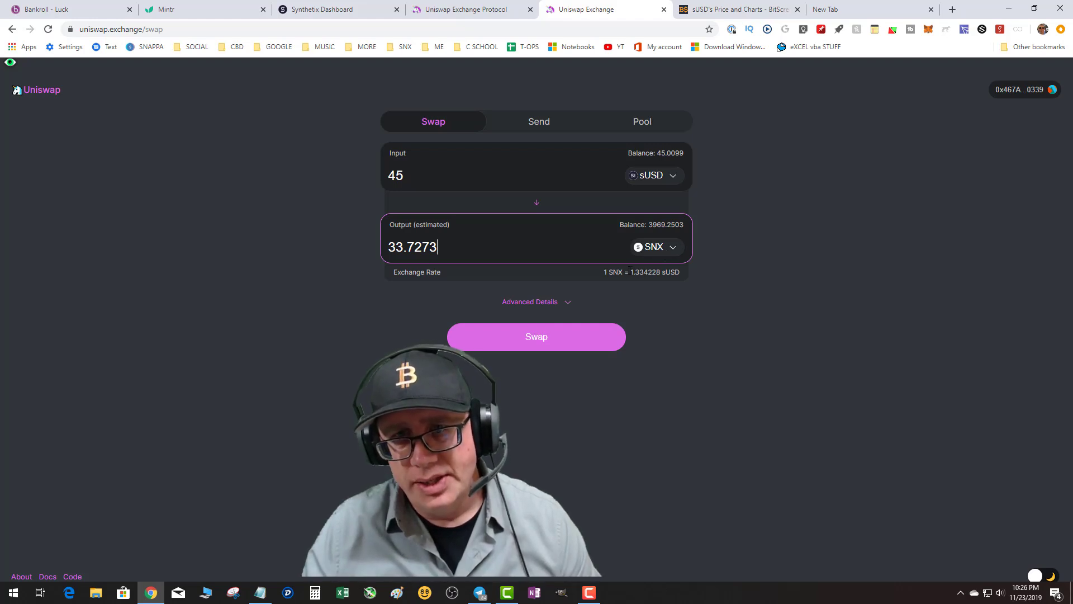
{"action": "left_click_drag", "start_coordinate": [627, 272], "coordinate": [664, 272]}
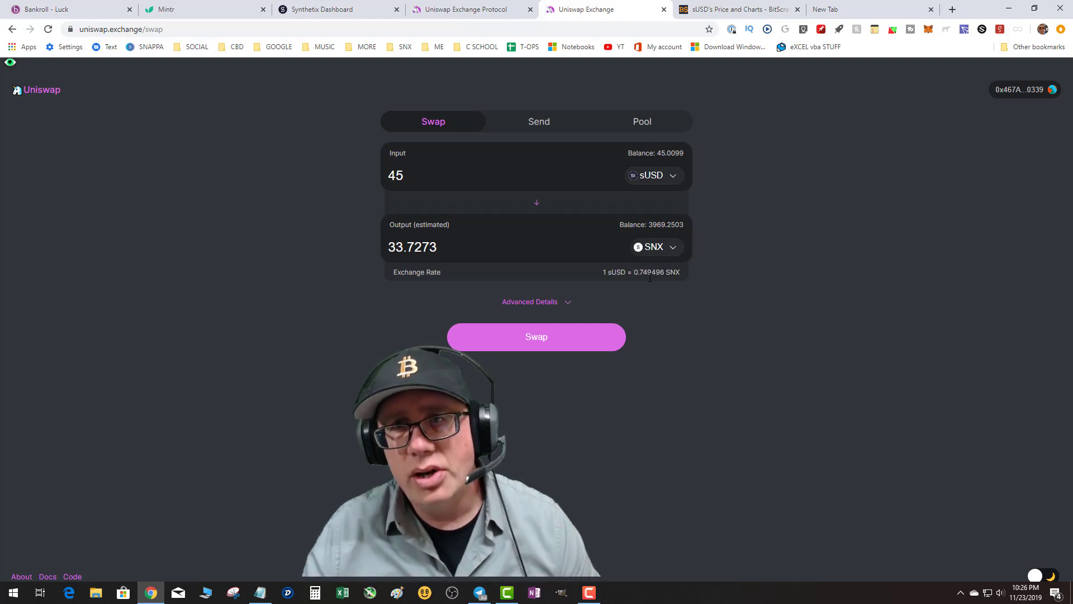
Look up SNX on BitScreener and review its price, chart, statistics and trading pairs.
{"action": "left_click", "coordinate": [730, 9]}
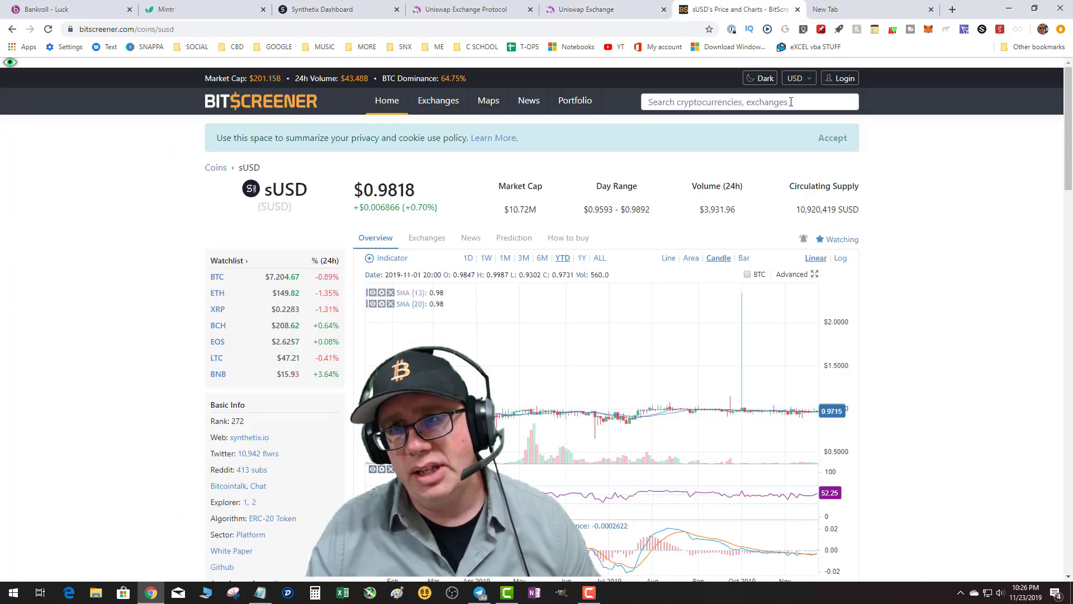
{"action": "left_click", "coordinate": [751, 101]}
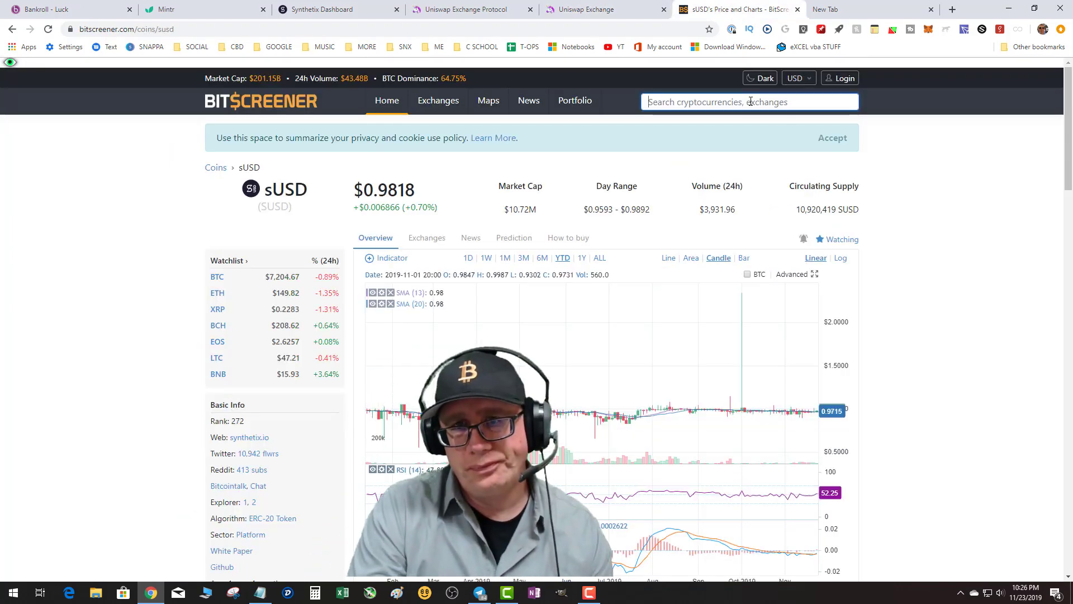
{"action": "type", "text": "snx"}
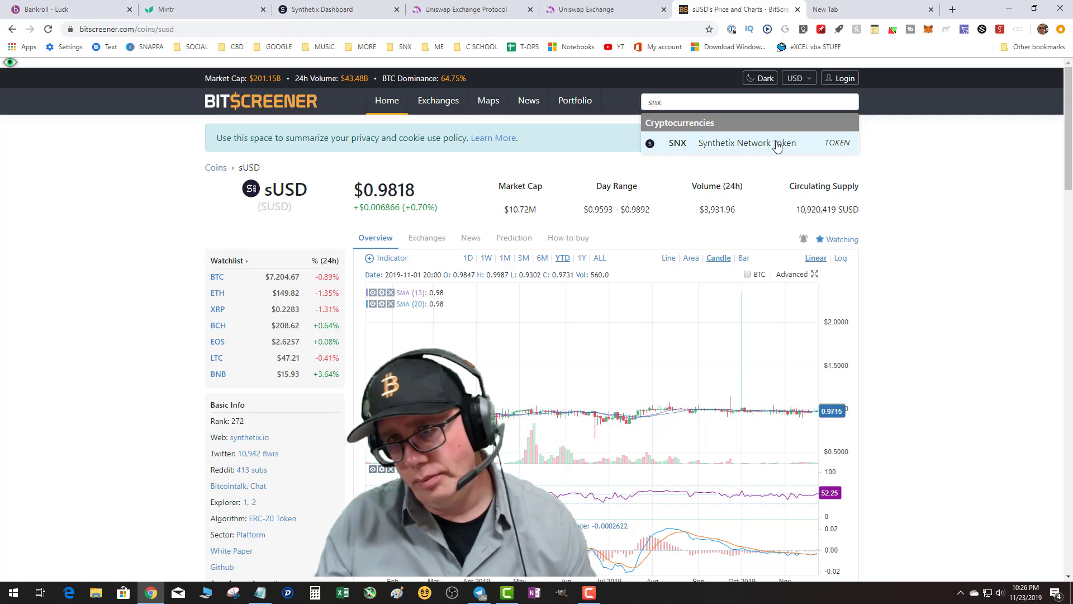
{"action": "left_click", "coordinate": [776, 145]}
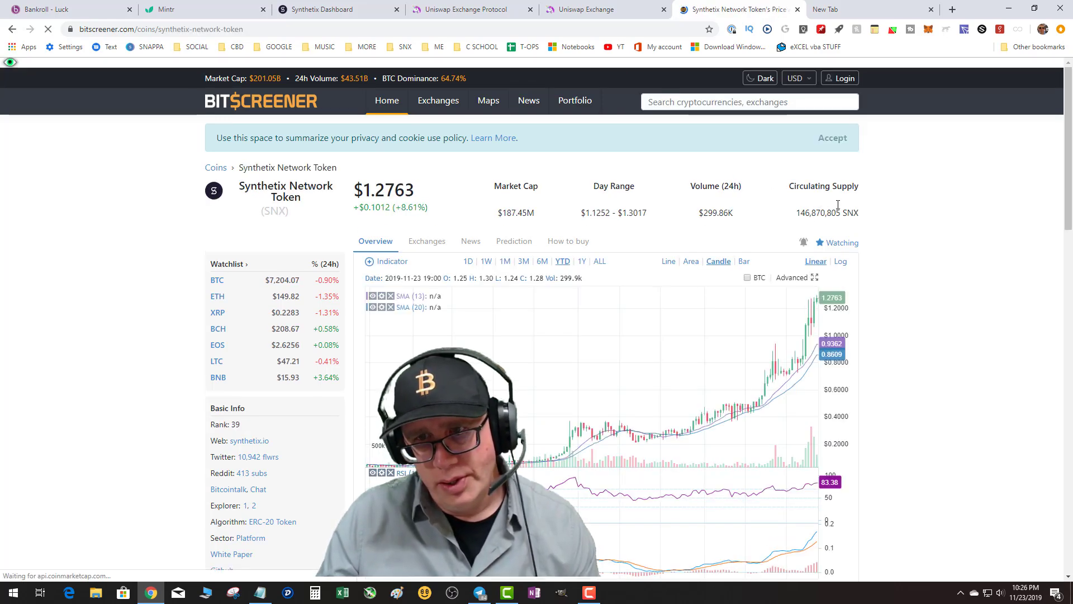
{"action": "scroll", "coordinate": [864, 231], "scroll_direction": "down", "scroll_amount": 4}
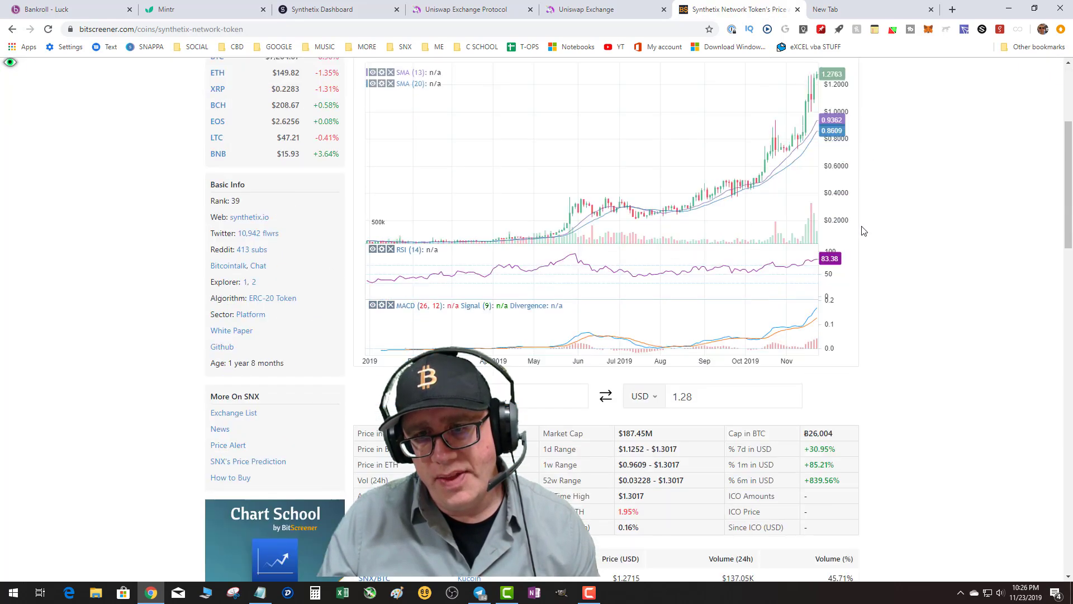
{"action": "scroll", "coordinate": [864, 230], "scroll_direction": "down", "scroll_amount": 5}
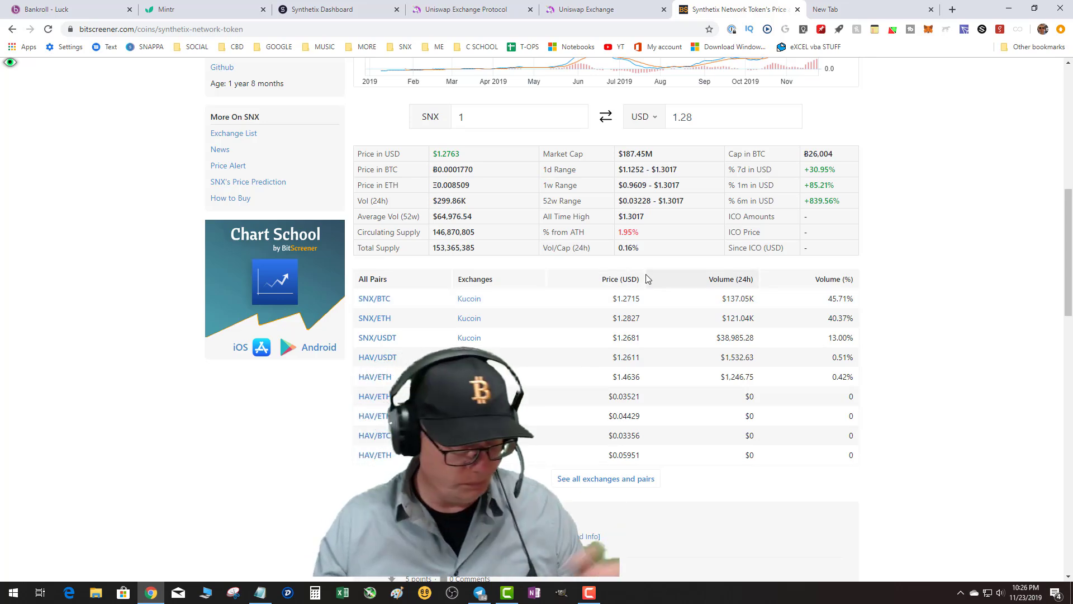
{"action": "scroll", "coordinate": [647, 279], "scroll_direction": "up", "scroll_amount": 10}
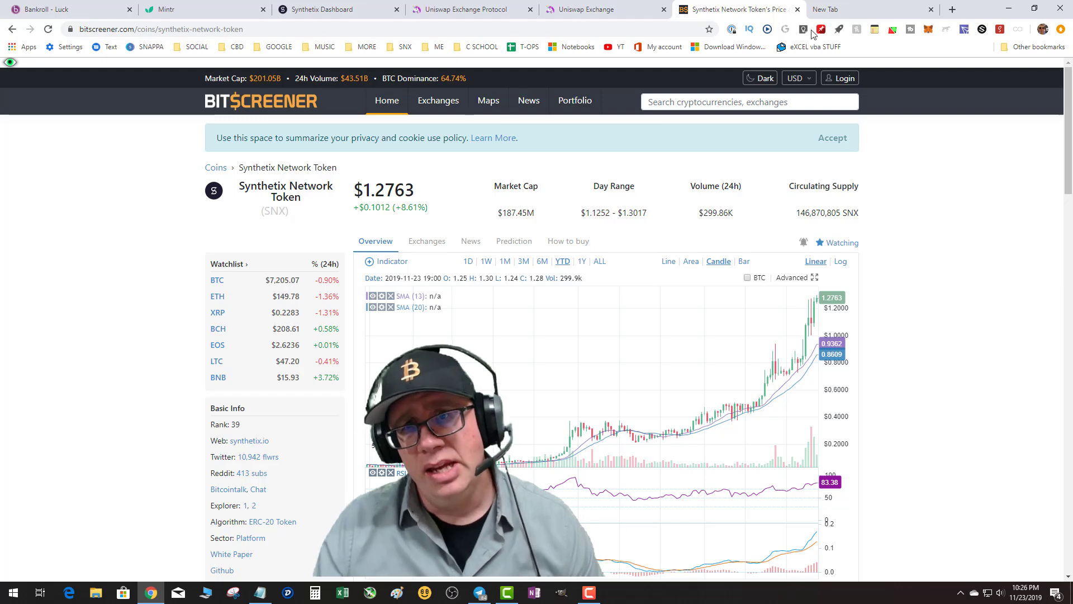
Switch back to Uniswap, set the input to 2 sUSD, and submit the swap to SNX, confirming it in MetaMask.
{"action": "left_click", "coordinate": [607, 15]}
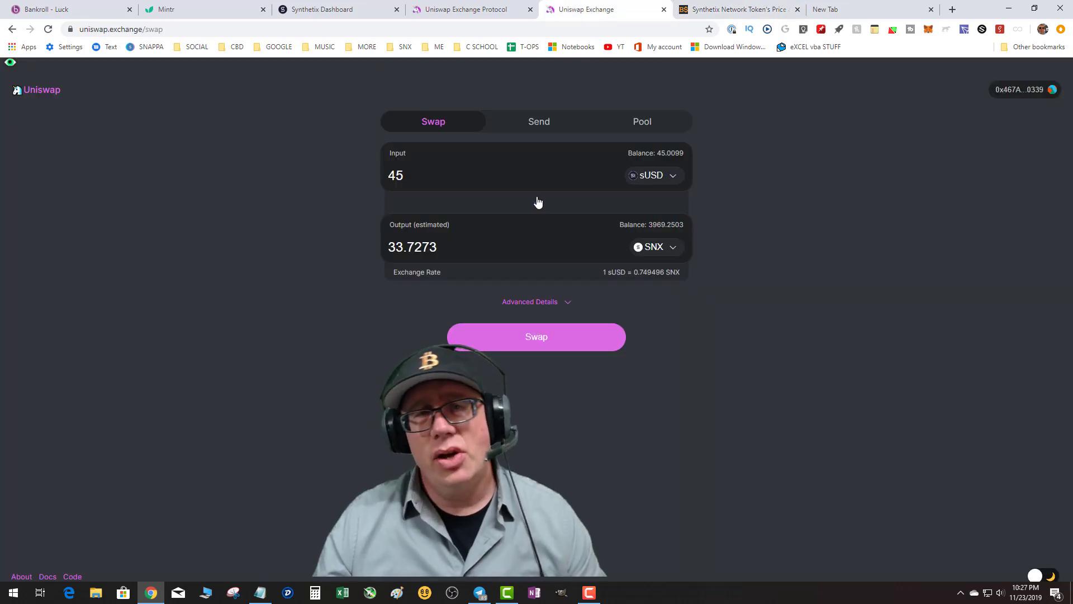
{"action": "left_click", "coordinate": [455, 183]}
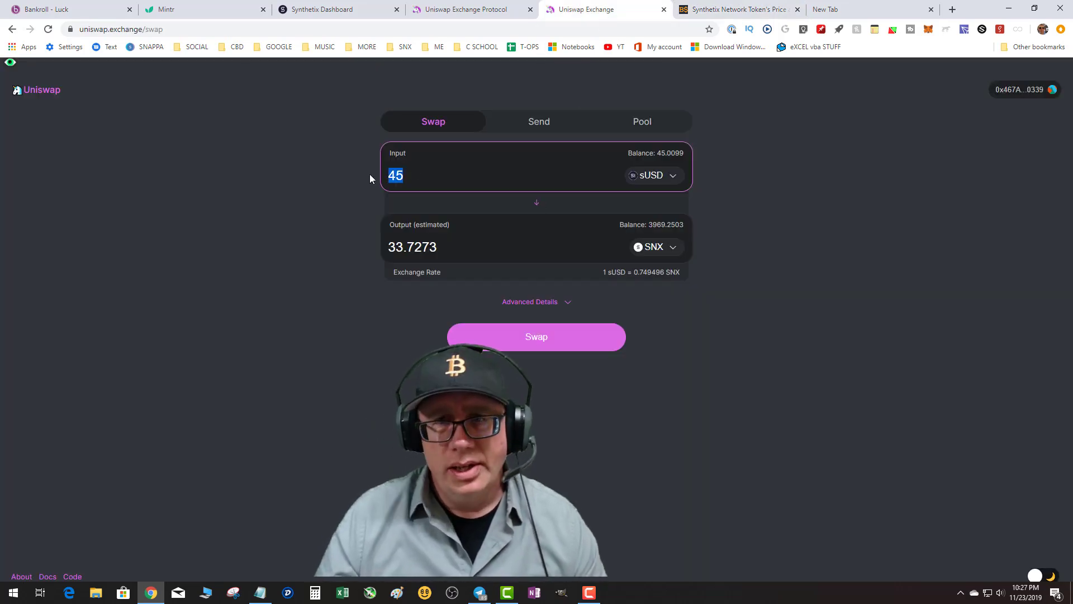
{"action": "type", "text": "1"}
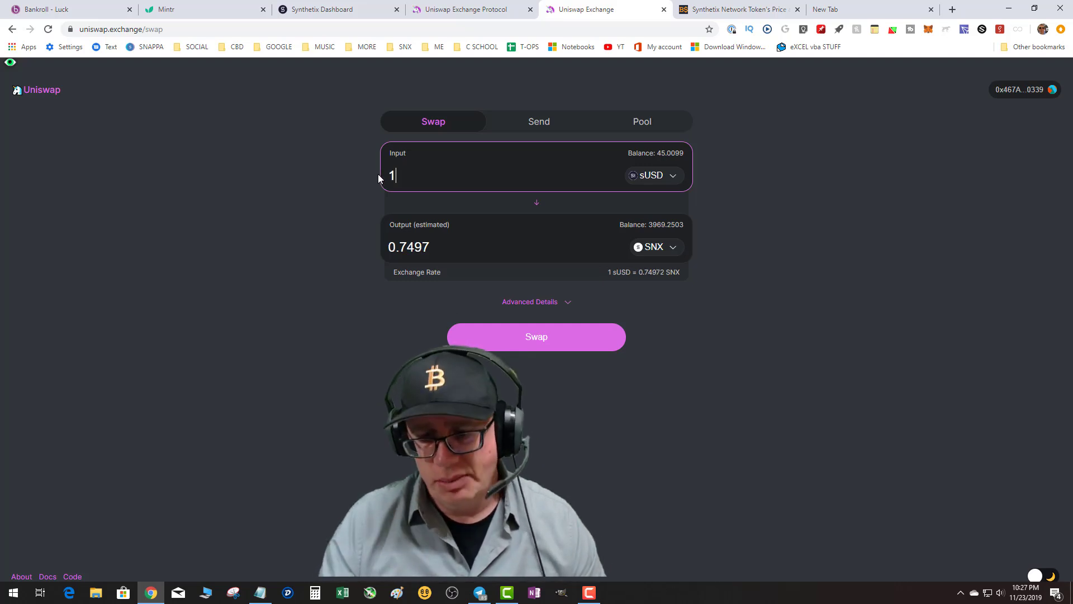
{"action": "type", "text": "2"}
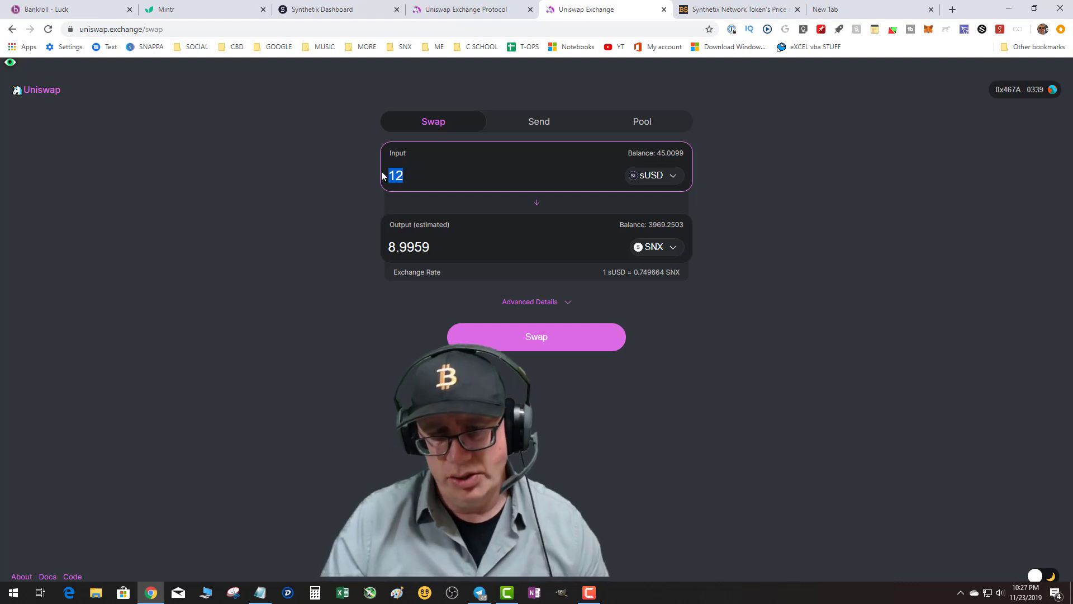
{"action": "type", "text": "2"}
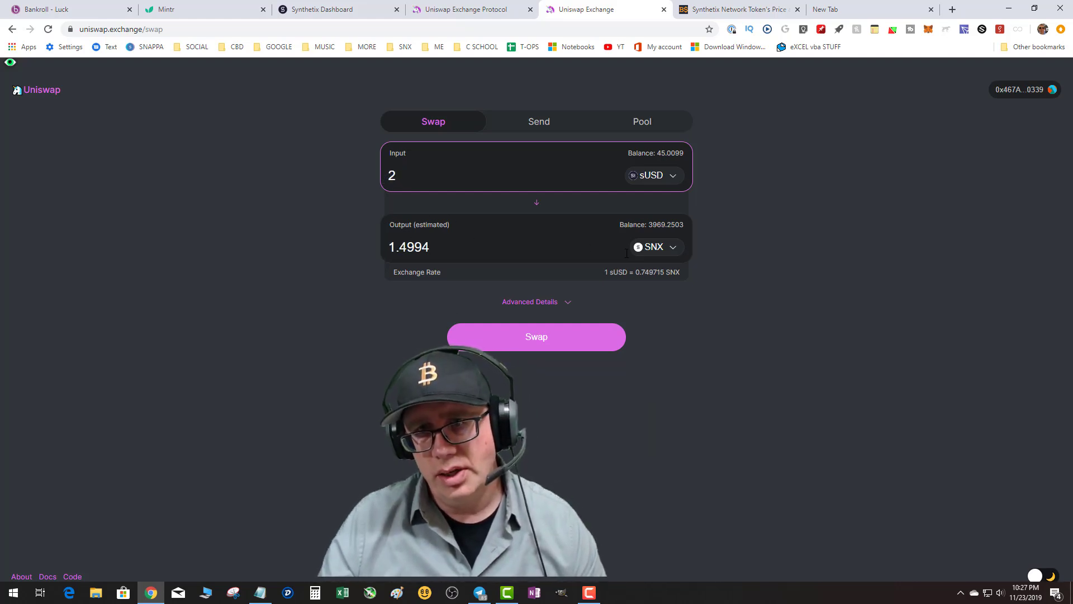
{"action": "left_click", "coordinate": [528, 336]}
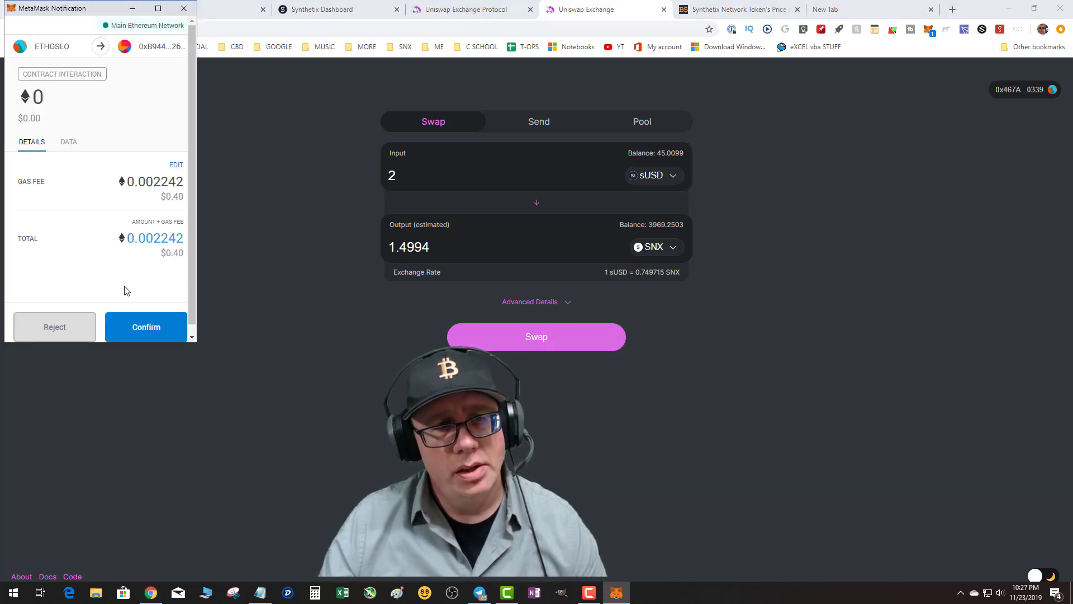
{"action": "left_click", "coordinate": [139, 325]}
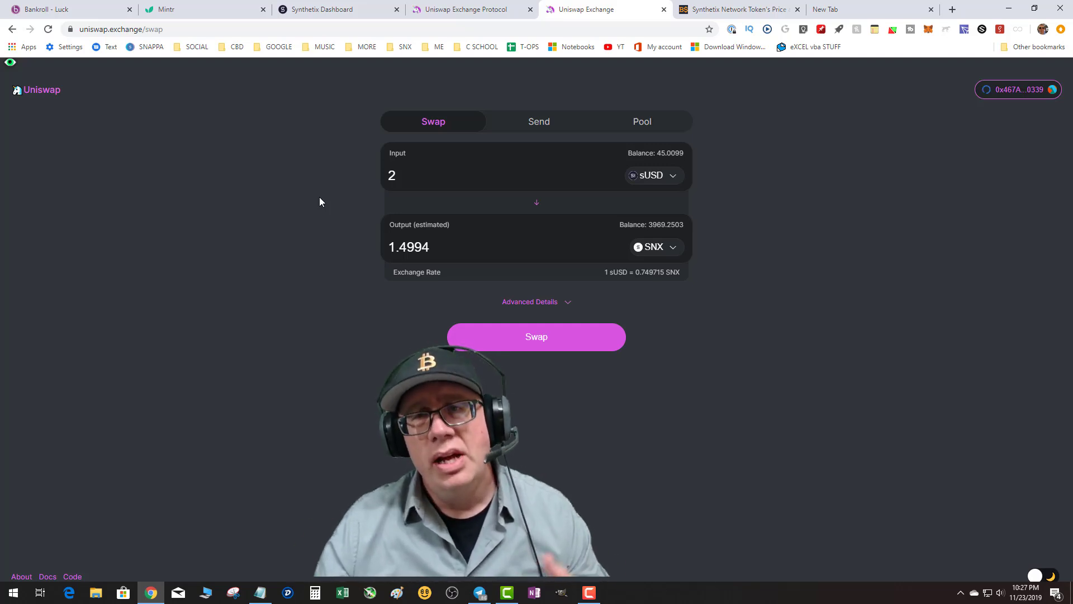
Switch to Mintr, reload it with the MetaMask wallet connected, and check the total SNX and sUSD balances after the swap.
{"action": "left_click", "coordinate": [190, 8]}
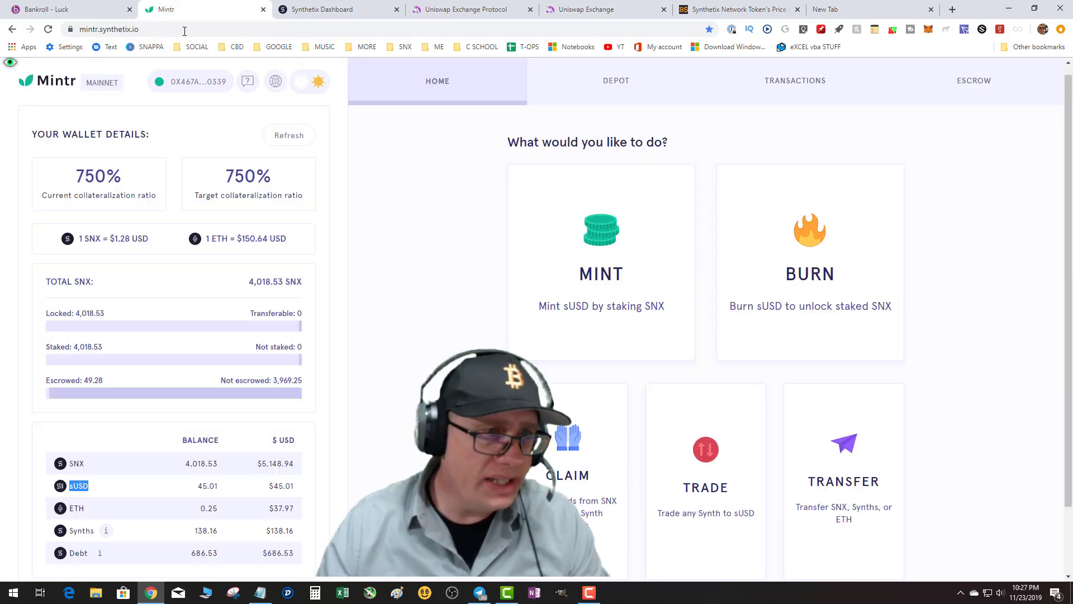
{"action": "scroll", "coordinate": [370, 338], "scroll_direction": "up", "scroll_amount": 1}
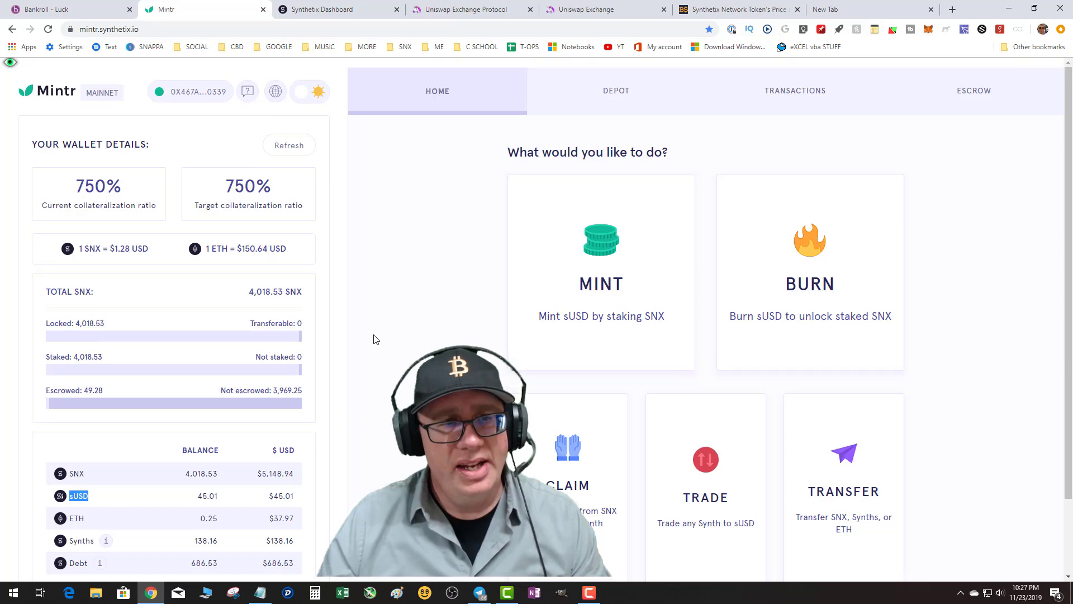
{"action": "left_click", "coordinate": [48, 29]}
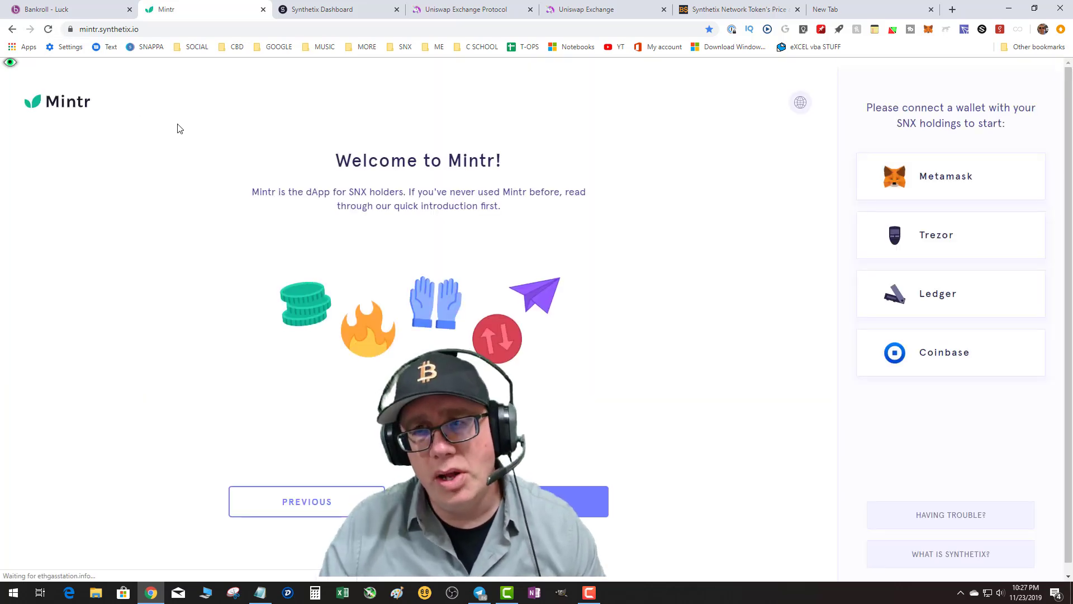
{"action": "left_click", "coordinate": [941, 180]}
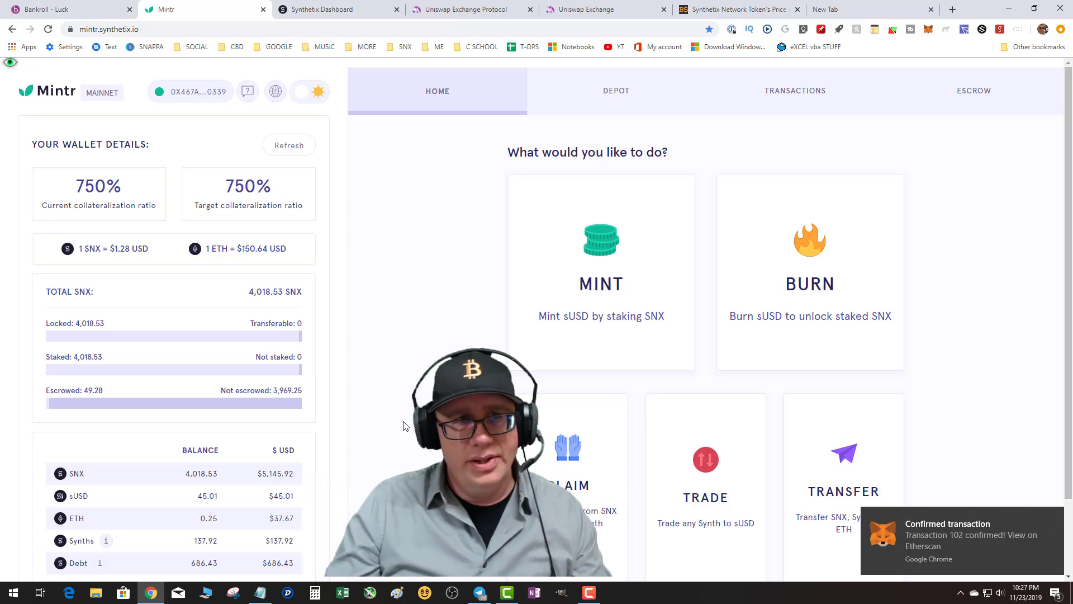
{"action": "left_click", "coordinate": [48, 29]}
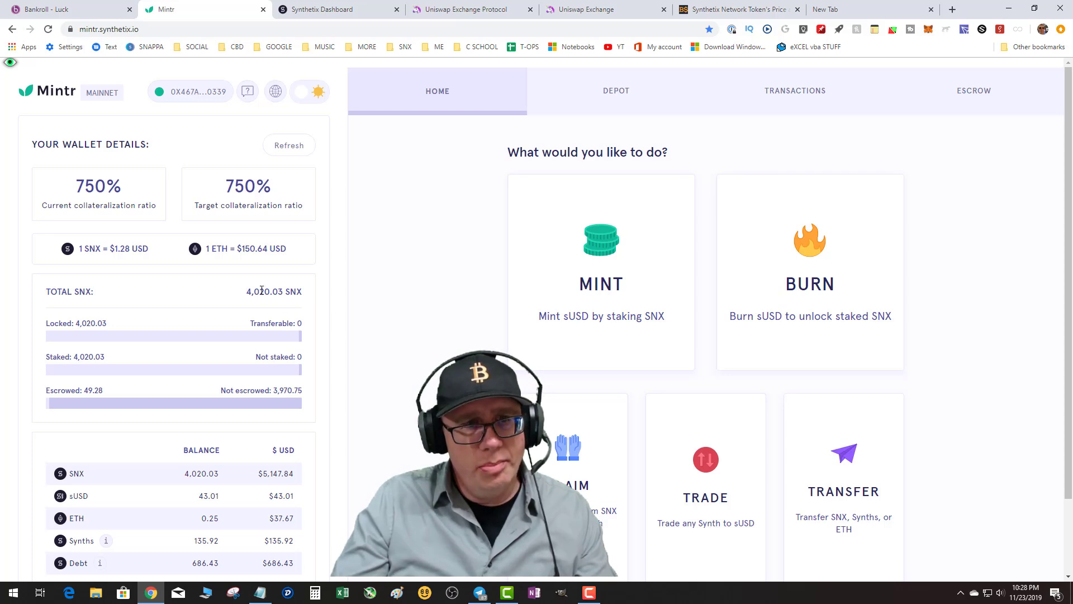
{"action": "left_click_drag", "start_coordinate": [260, 292], "coordinate": [270, 291]}
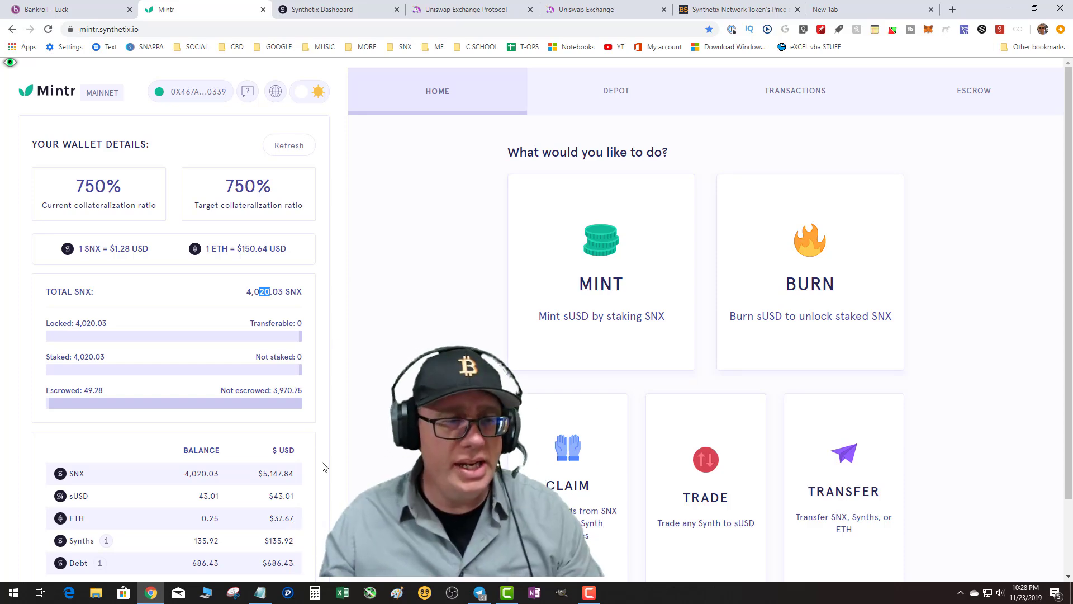
{"action": "scroll", "coordinate": [330, 478], "scroll_direction": "down", "scroll_amount": 3}
{"action": "scroll", "coordinate": [335, 441], "scroll_direction": "up", "scroll_amount": 3}
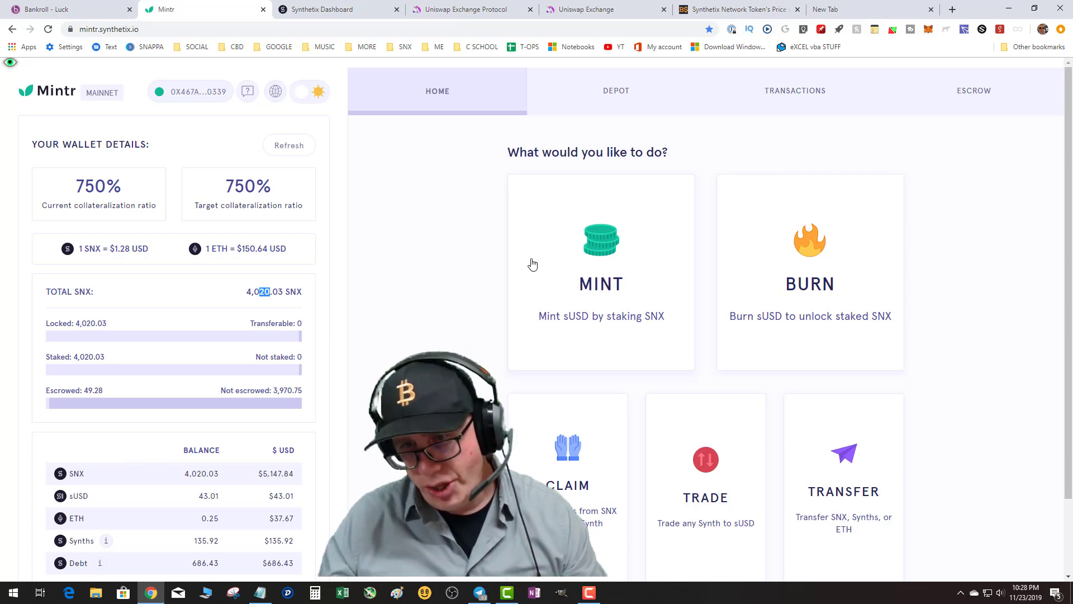
Open the Trade page in Mintr, review its Synth trading form, and go on to Synthetix.Exchange from there.
{"action": "left_click", "coordinate": [708, 454]}
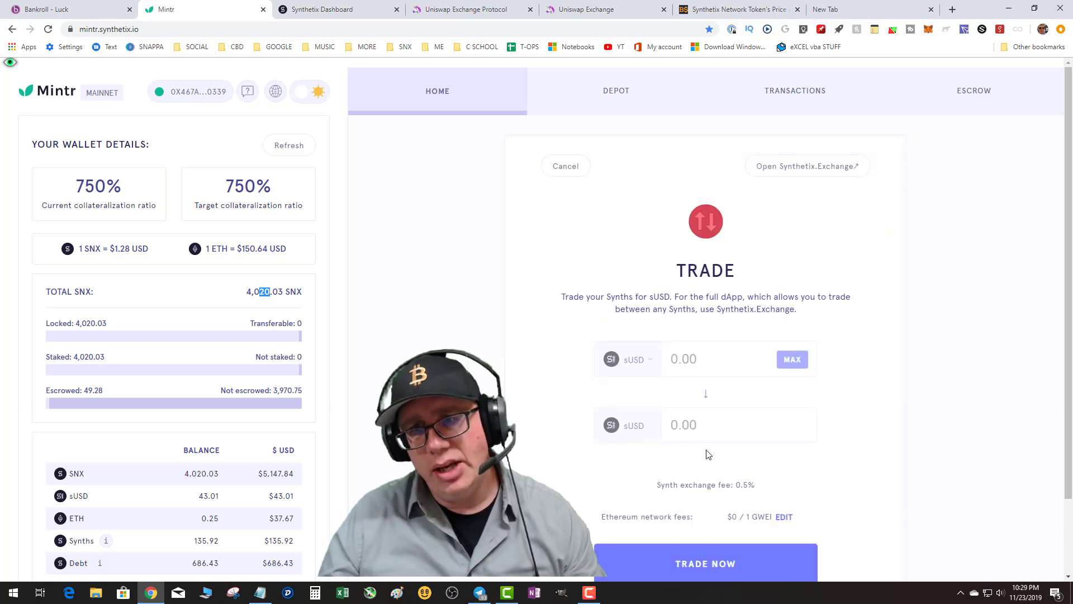
{"action": "left_click", "coordinate": [745, 310]}
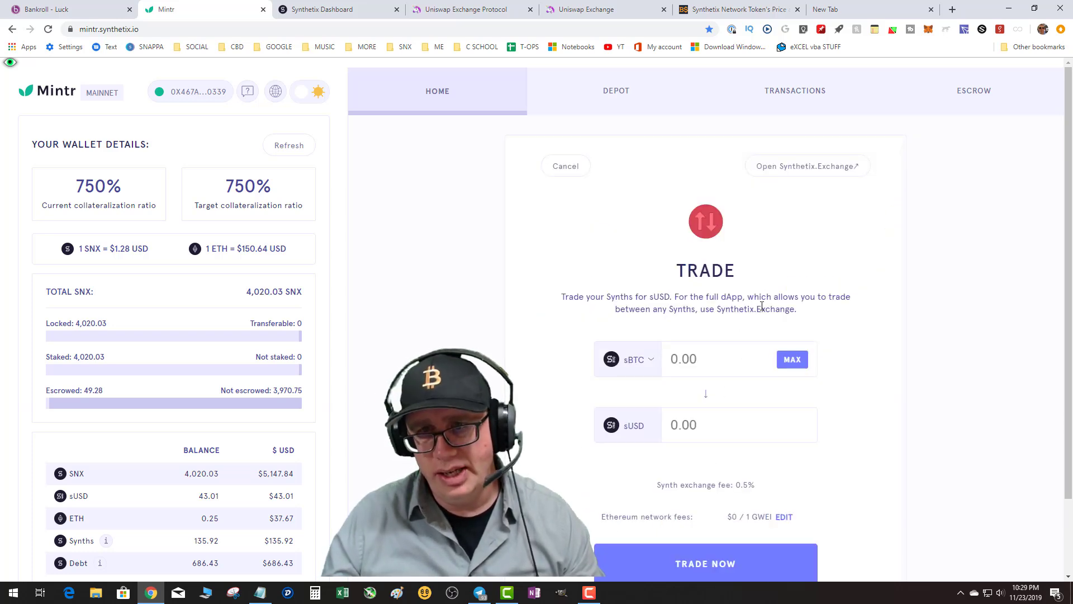
{"action": "scroll", "coordinate": [755, 311], "scroll_direction": "down", "scroll_amount": 2}
{"action": "scroll", "coordinate": [755, 316], "scroll_direction": "up", "scroll_amount": 2}
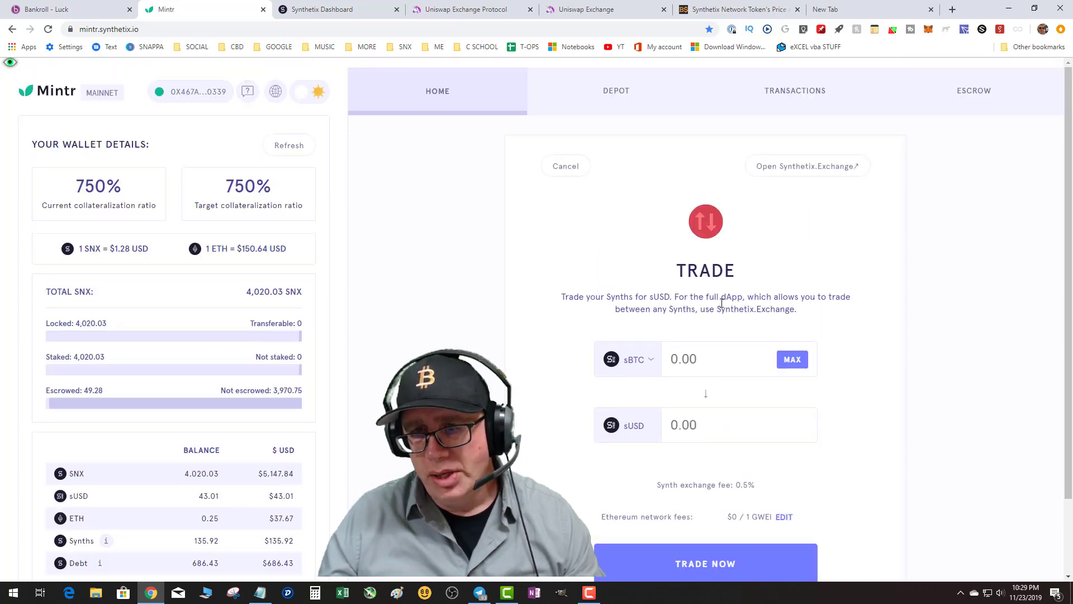
{"action": "left_click", "coordinate": [773, 167]}
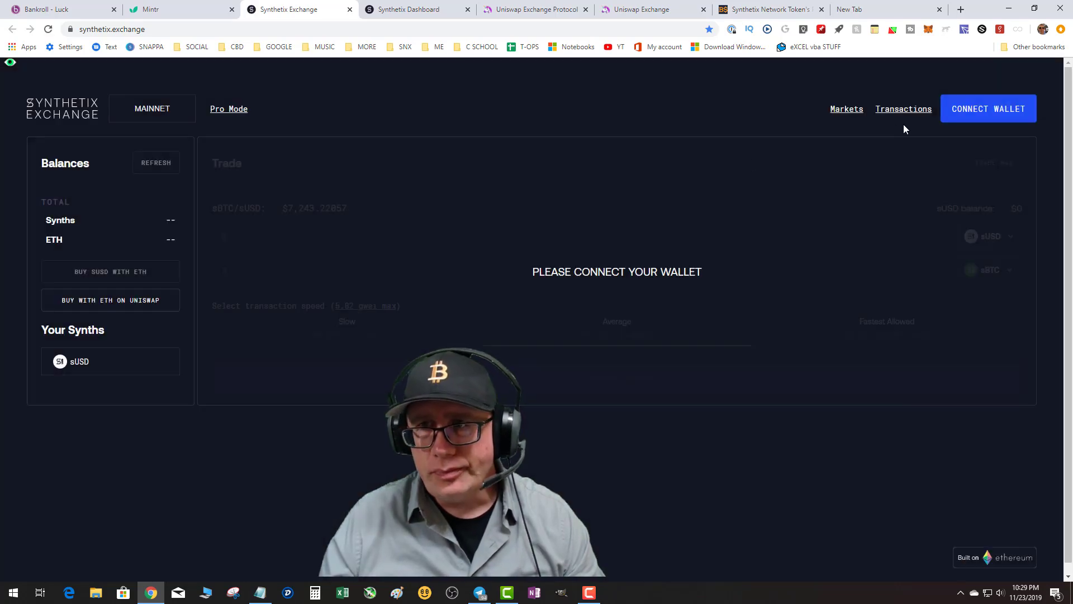
Connect the MetaMask wallet to Synthetix.Exchange, then preview Pro Mode and return to Basic Mode.
{"action": "left_click", "coordinate": [962, 113]}
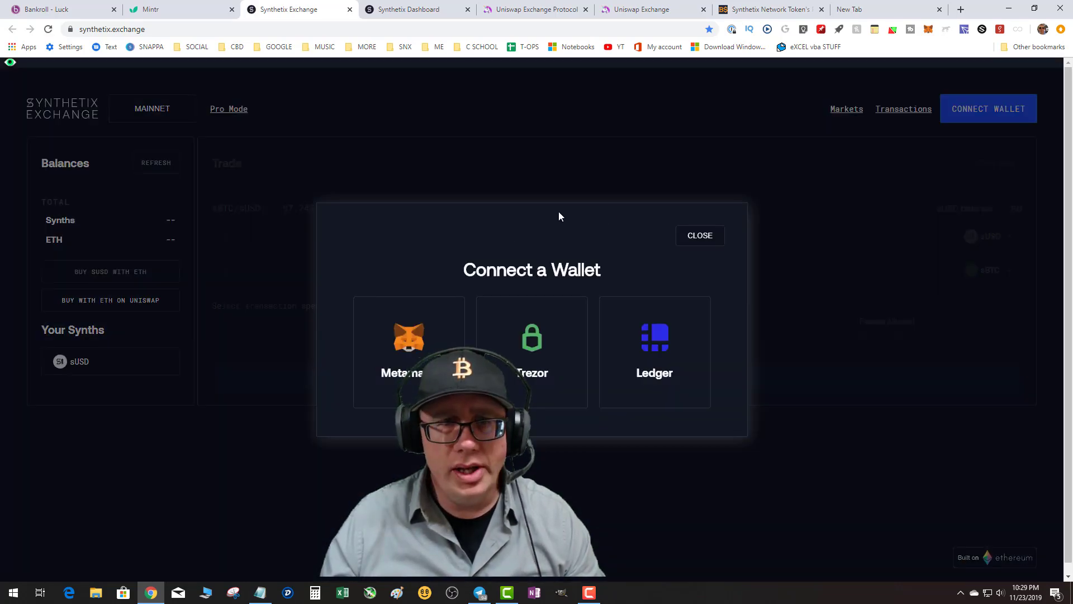
{"action": "left_click", "coordinate": [409, 338]}
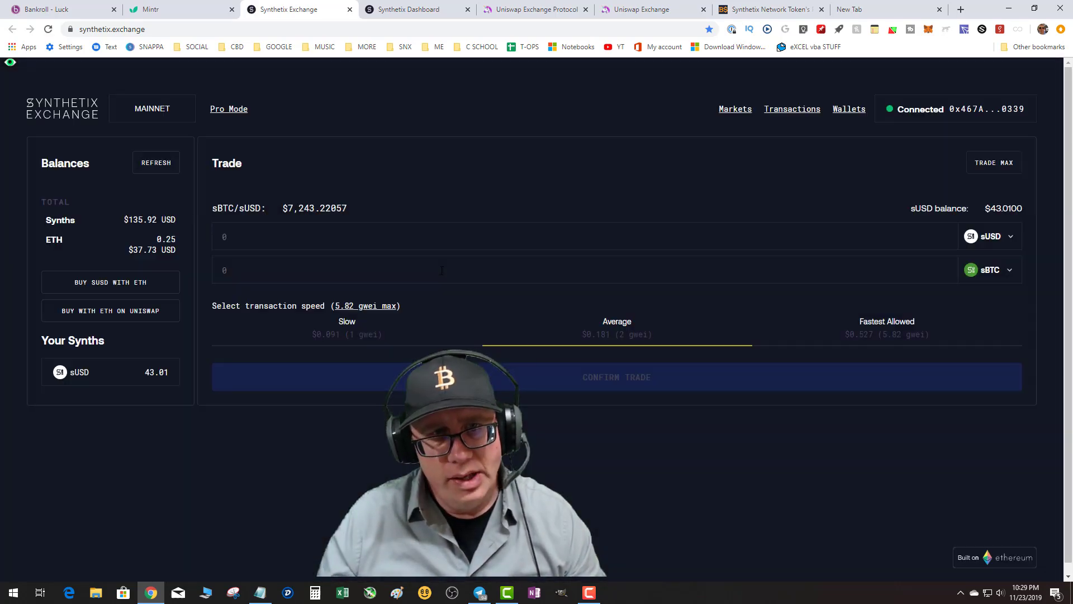
{"action": "left_click", "coordinate": [222, 110]}
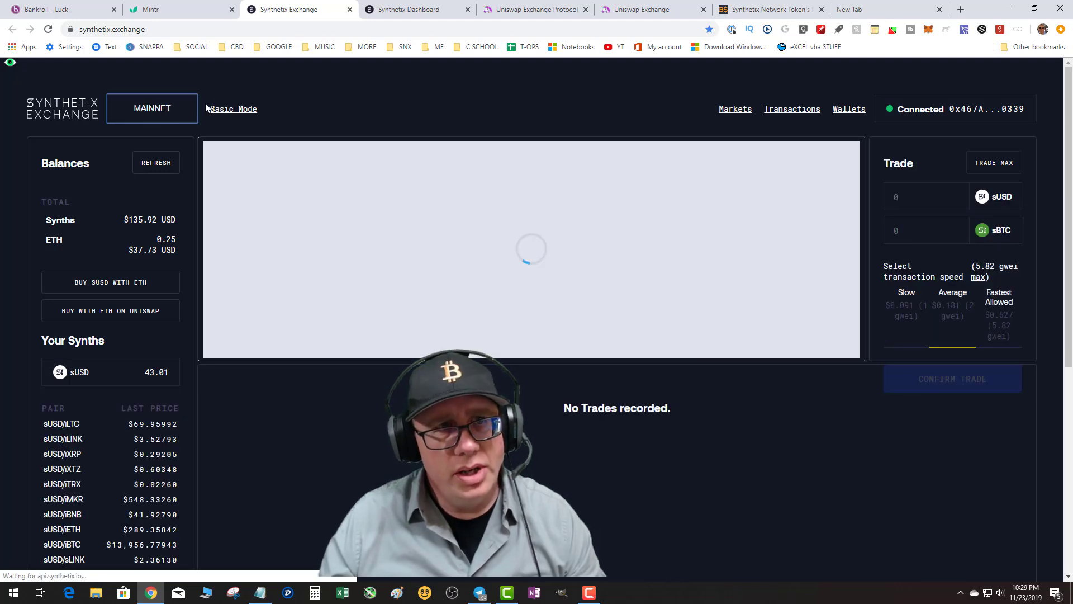
{"action": "left_click", "coordinate": [226, 110]}
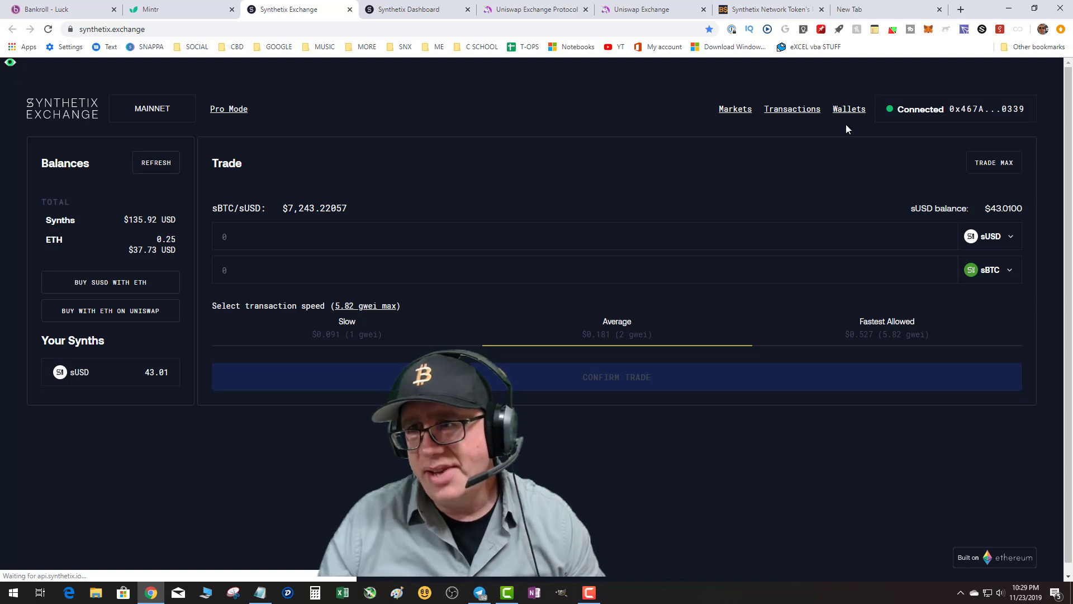
Trade the maximum sUSD balance for sTRX, confirm the transaction in MetaMask, and close the progress dialog.
{"action": "left_click", "coordinate": [991, 271]}
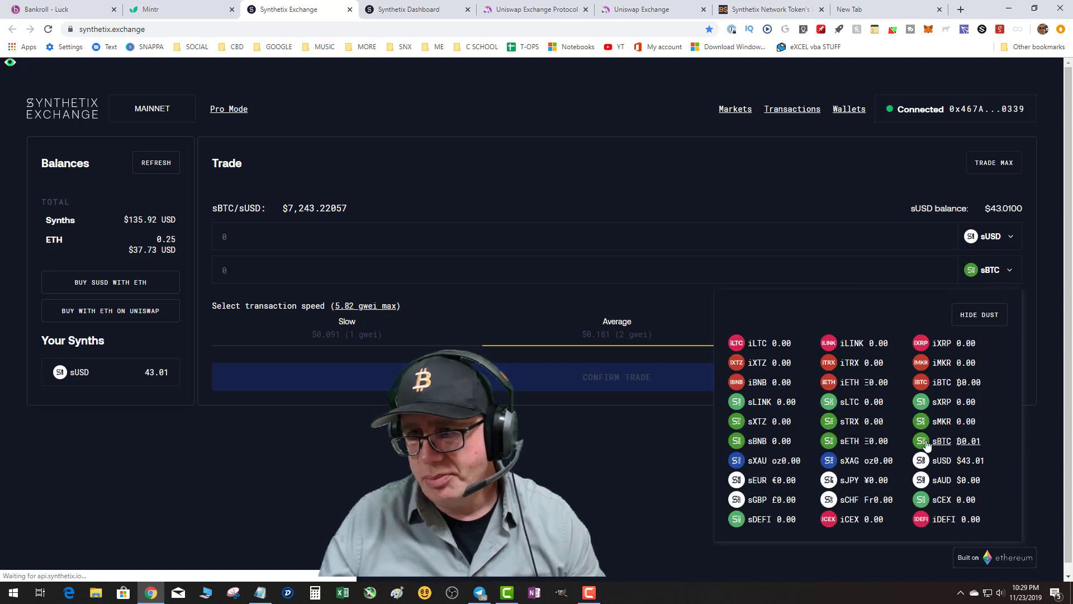
{"action": "left_click", "coordinate": [862, 424]}
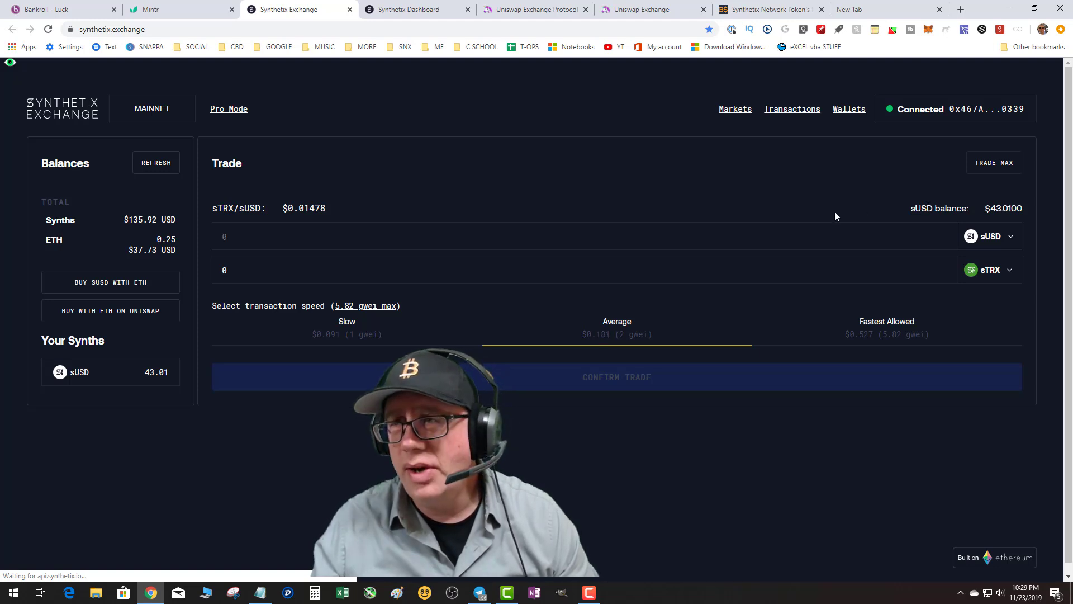
{"action": "left_click", "coordinate": [994, 167]}
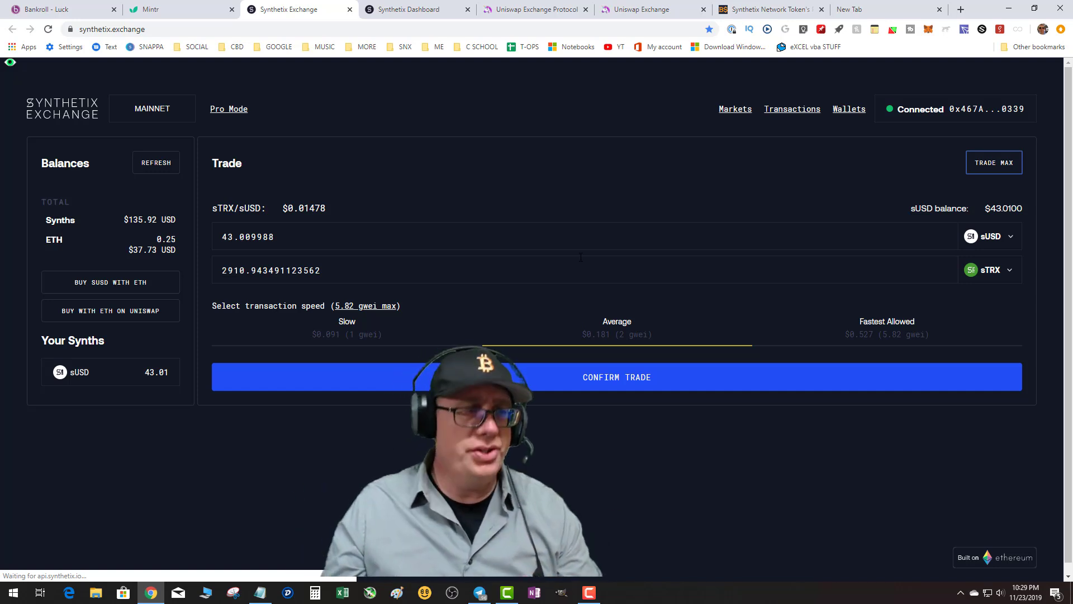
{"action": "left_click", "coordinate": [608, 386]}
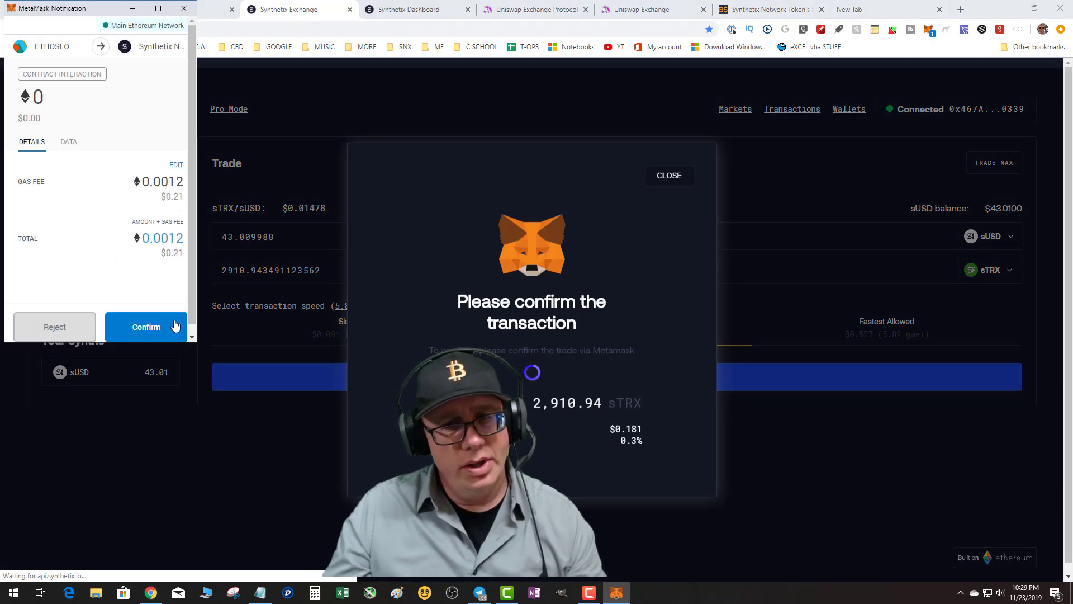
{"action": "left_click", "coordinate": [133, 327]}
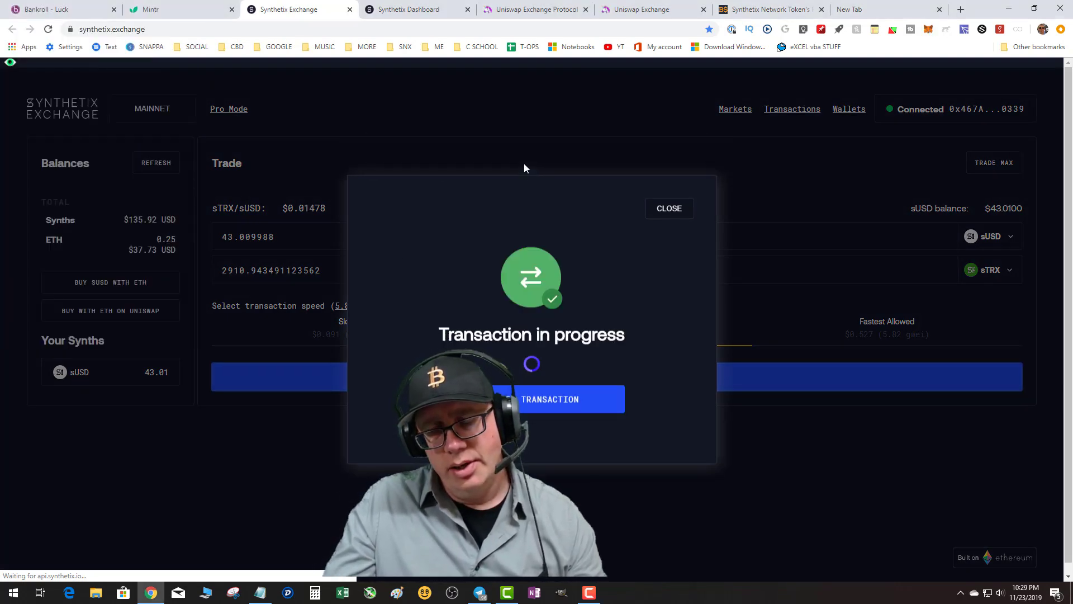
{"action": "left_click", "coordinate": [669, 208]}
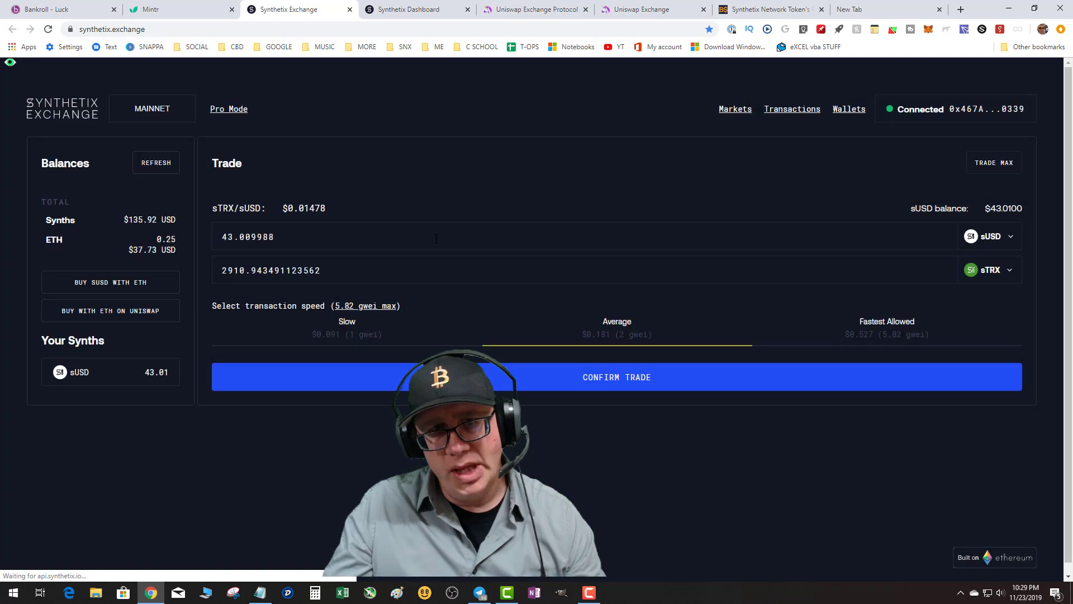